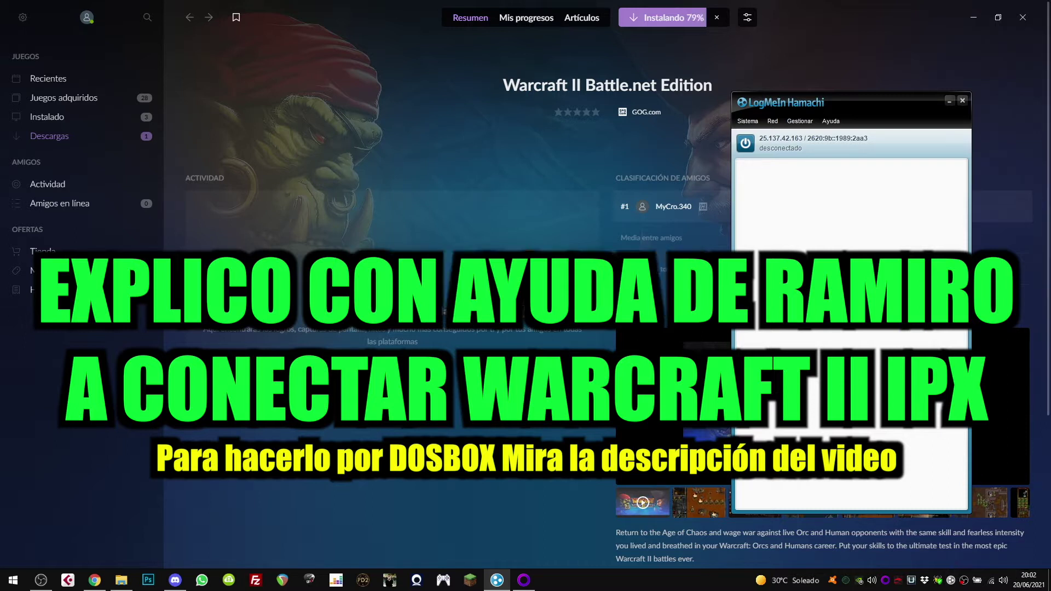
Minimize the LogMeIn Hamachi window while Warcraft II installs in GOG Galaxy
click(949, 102)
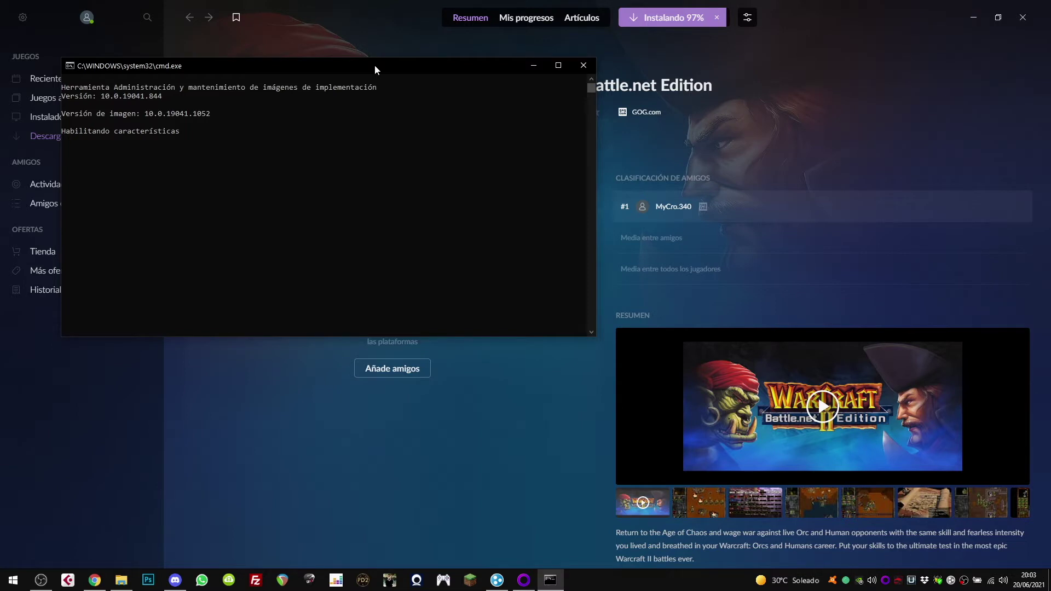
Bring GOG Galaxy's Warcraft II page in front of the Command Prompt window
click(579, 439)
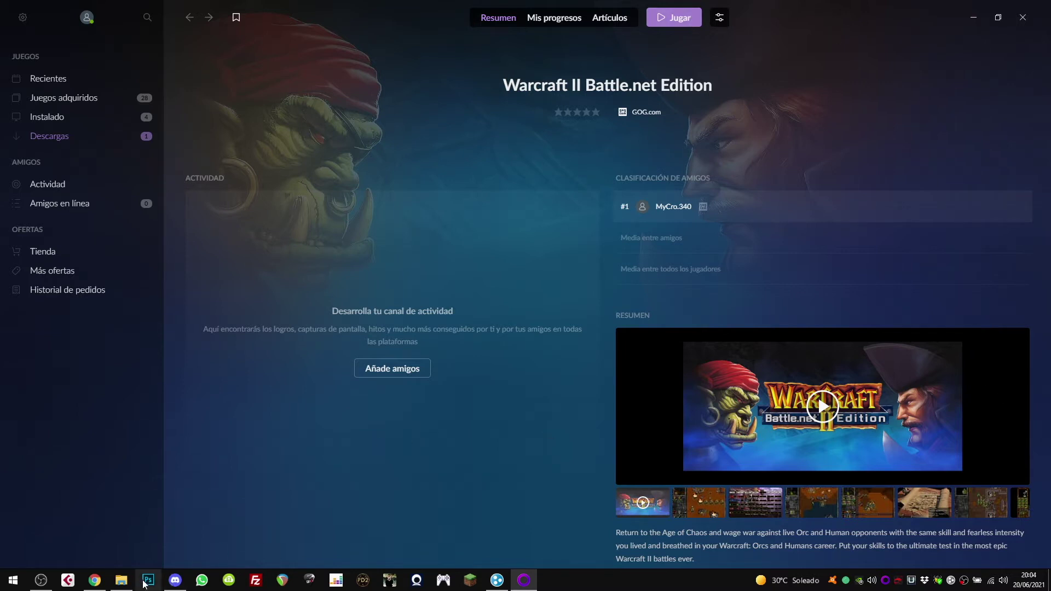
Go live in Discord sharing Screen 1 to the voice channel, then minimize Discord
key(alt+Tab)
click(235, 497)
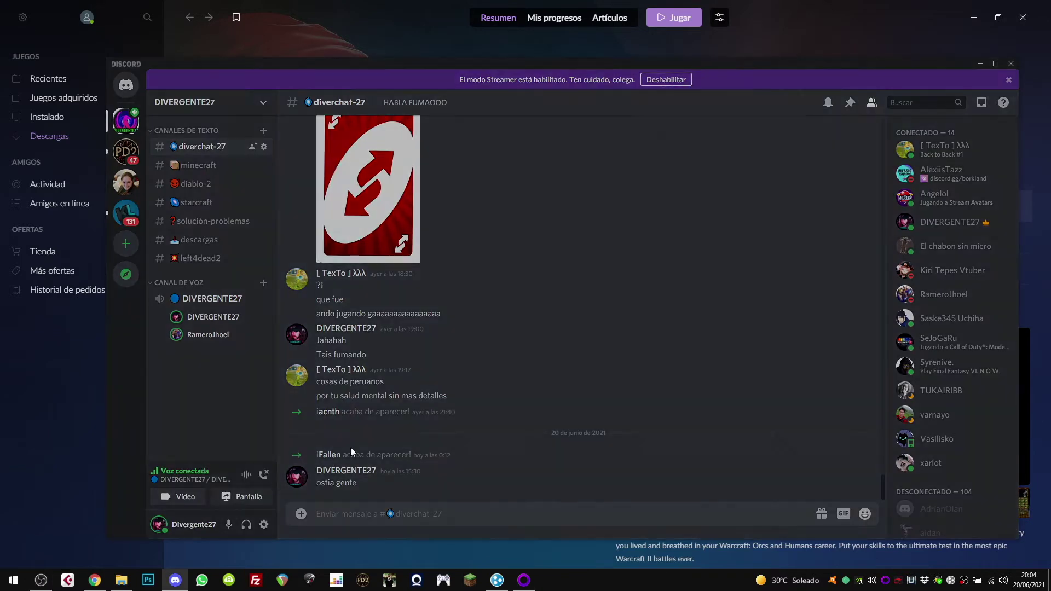
click(527, 241)
click(534, 293)
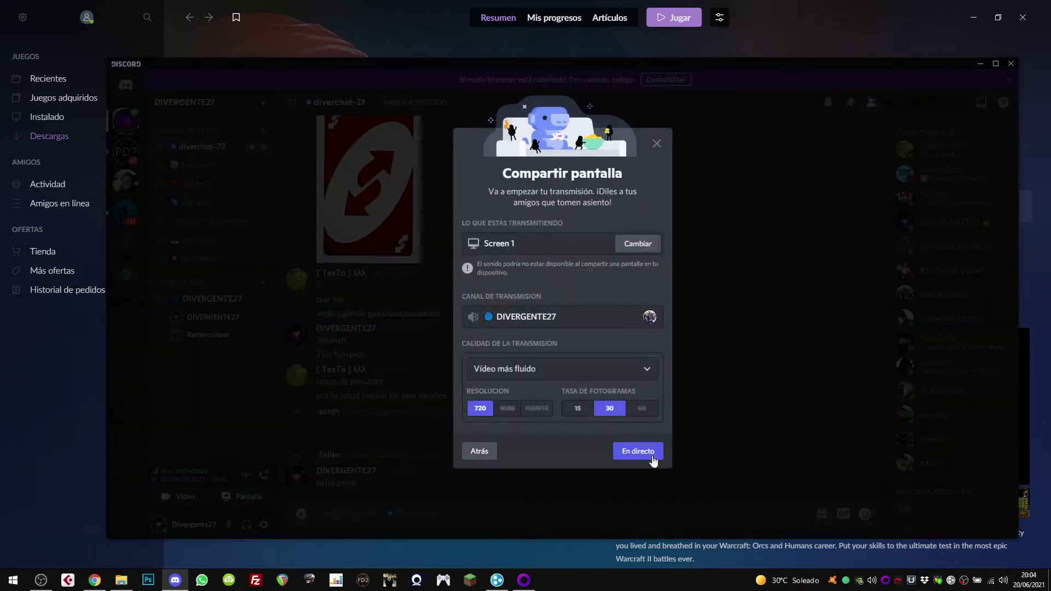
click(645, 457)
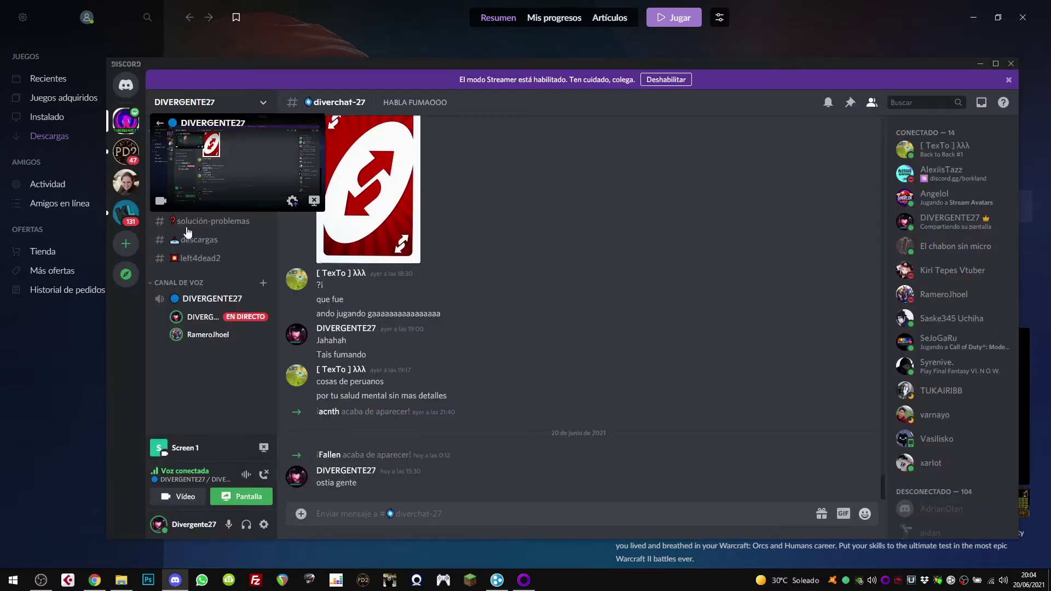
click(980, 64)
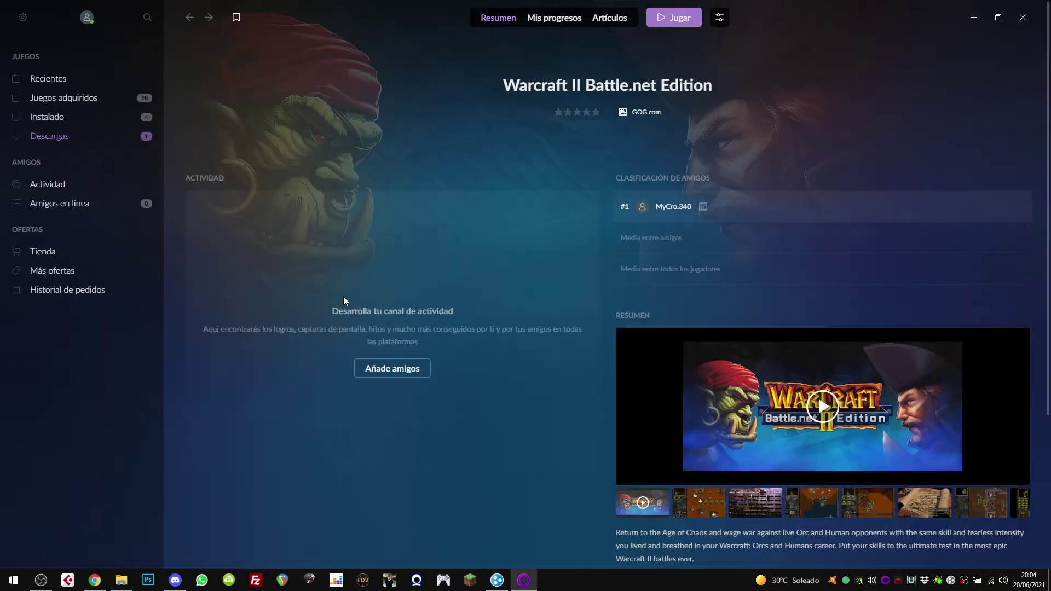
Launch WarCraft II and go to Multi Player Game > Enhanced, selecting IPX network
click(669, 21)
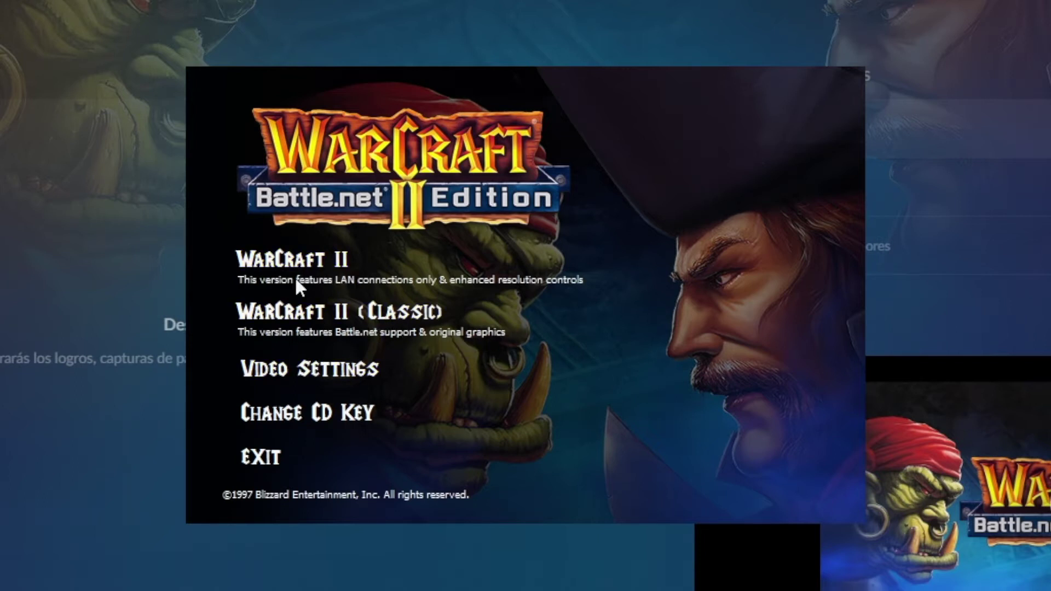
click(294, 260)
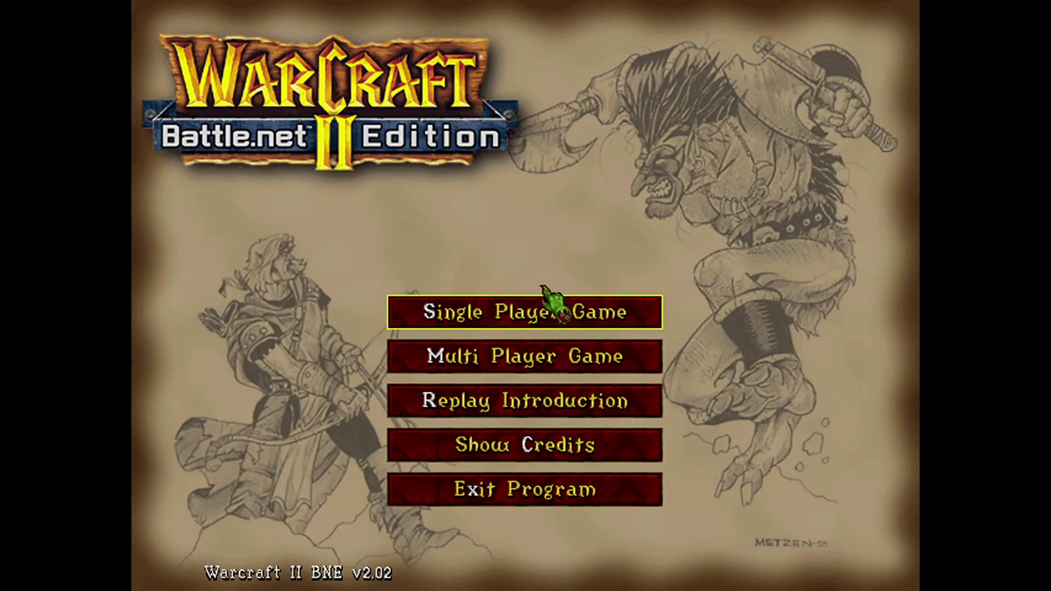
click(532, 364)
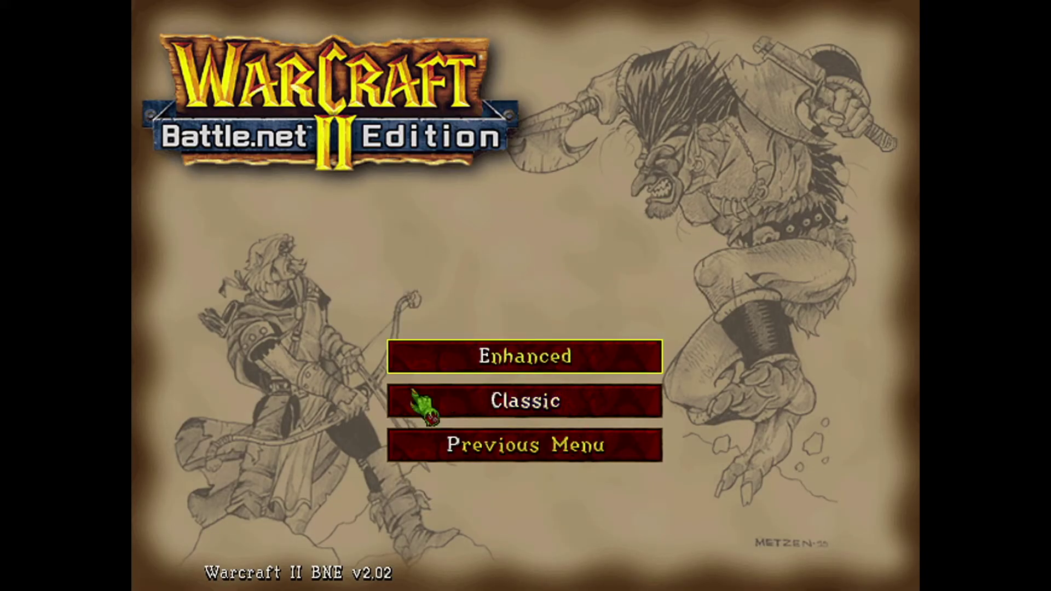
click(537, 358)
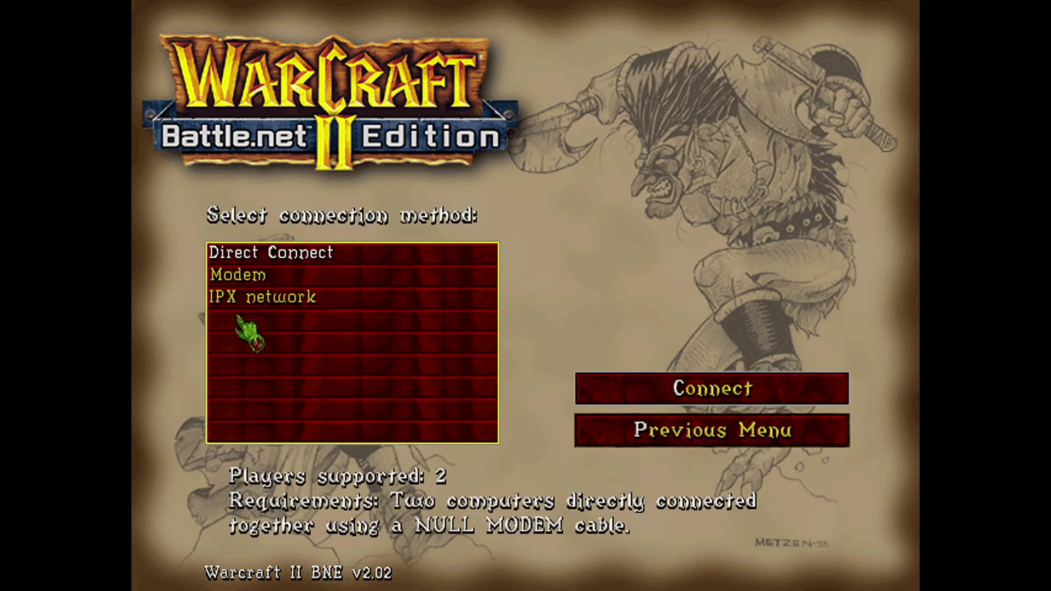
click(245, 301)
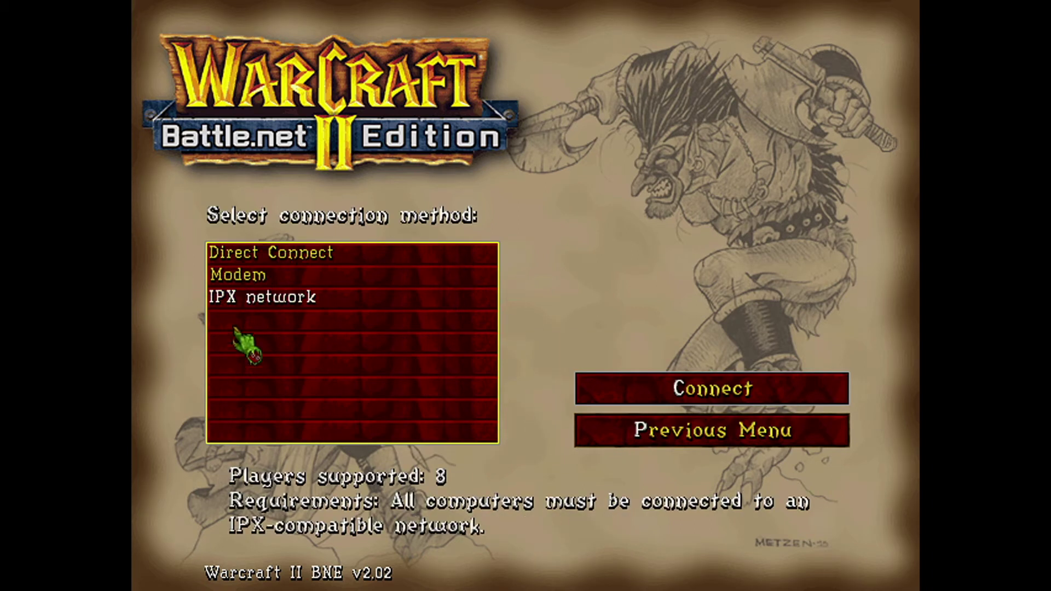
Compare Direct Connect, Modem and IPX network requirements, settling on IPX network
click(250, 253)
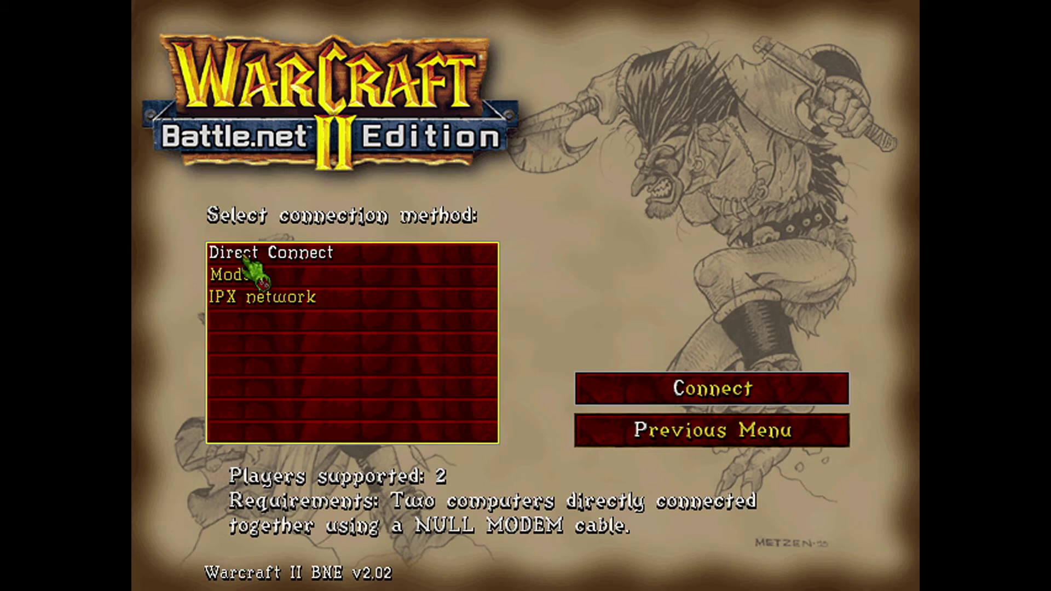
click(262, 279)
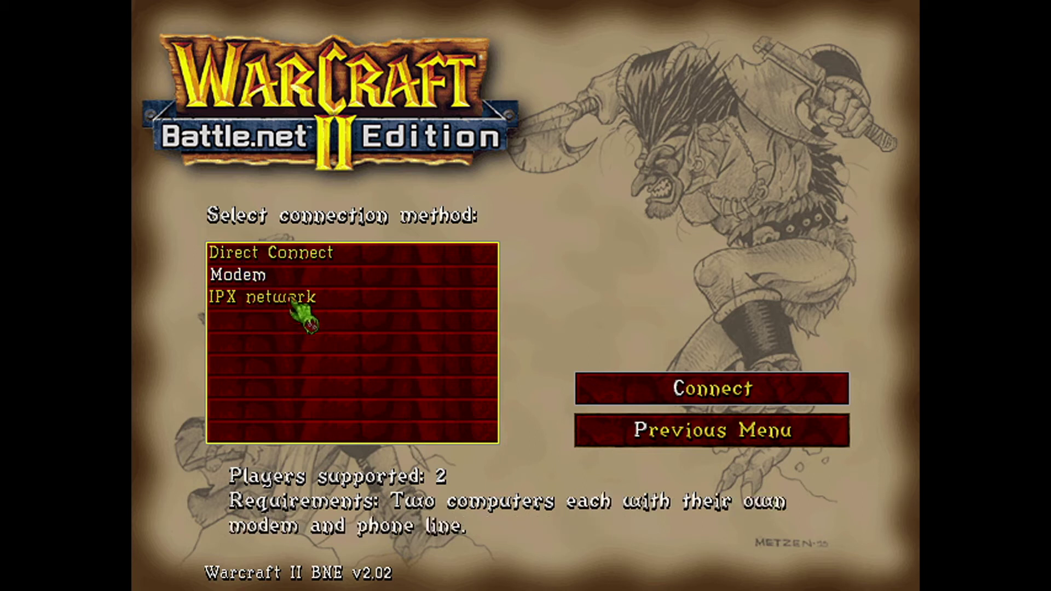
click(227, 300)
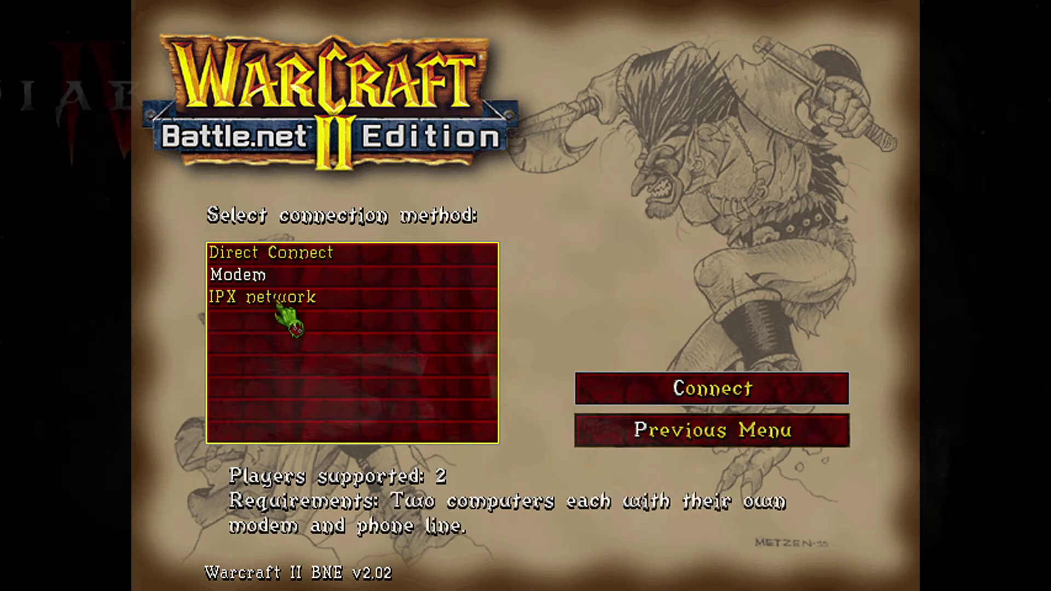
click(266, 256)
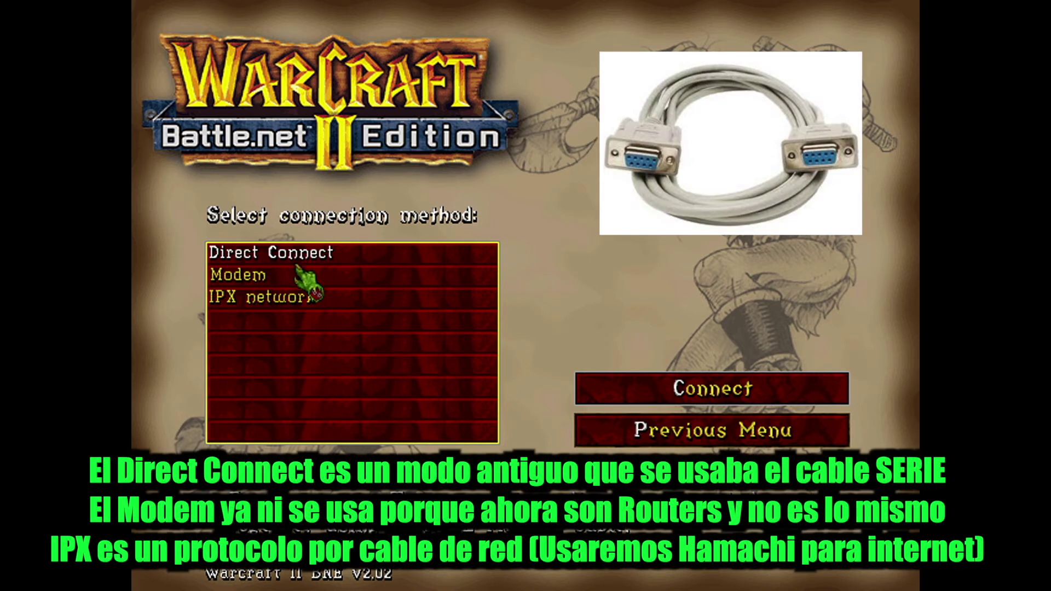
click(255, 276)
click(267, 298)
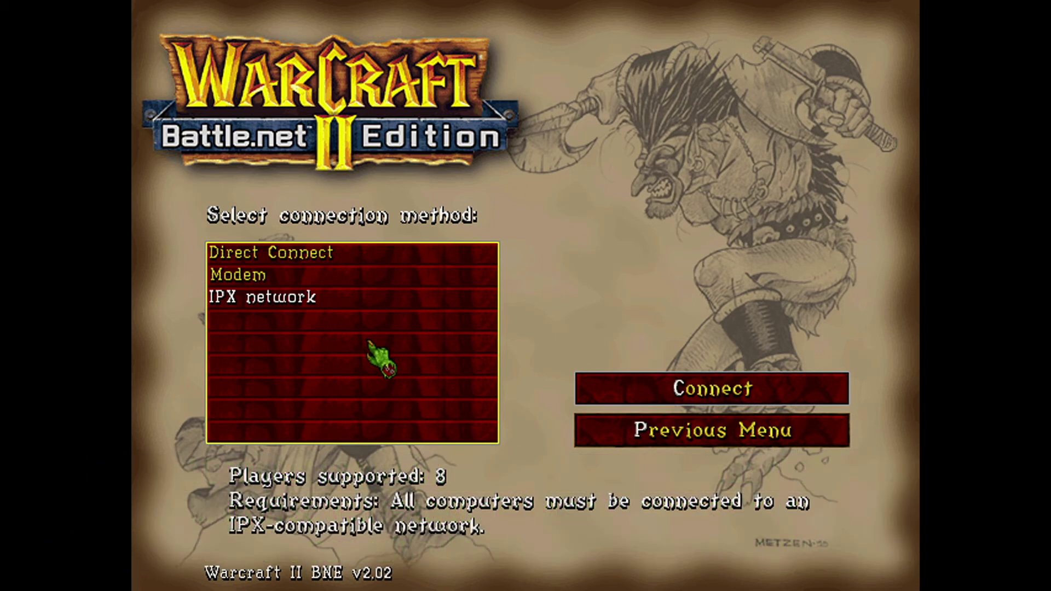
Connect over IPX, replacing Anonymous with the player's chosen name
click(714, 390)
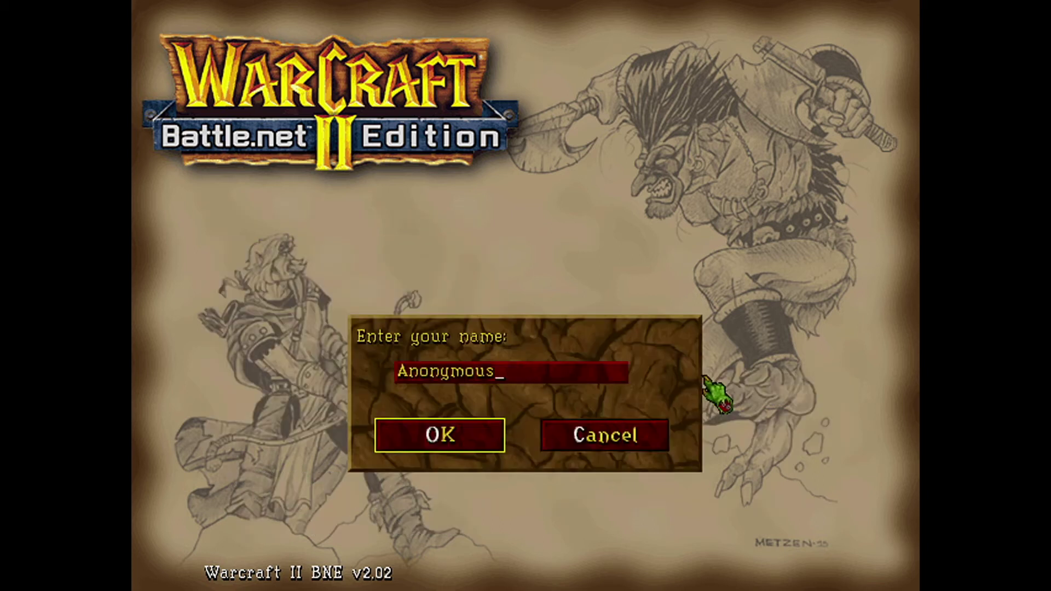
key(BackSpace)
key(BackSpace)
key(BackSpace)
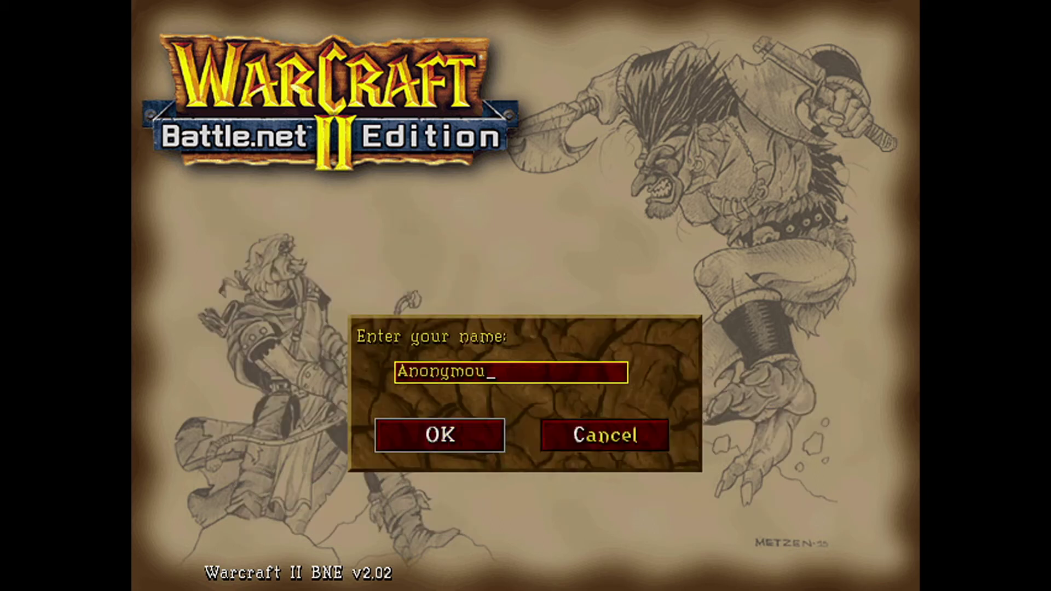
key(BackSpace)
key(BackSpace)
key(BackSpace)
key(BackSpace)
key(BackSpace)
key(BackSpace)
text(DIVER)
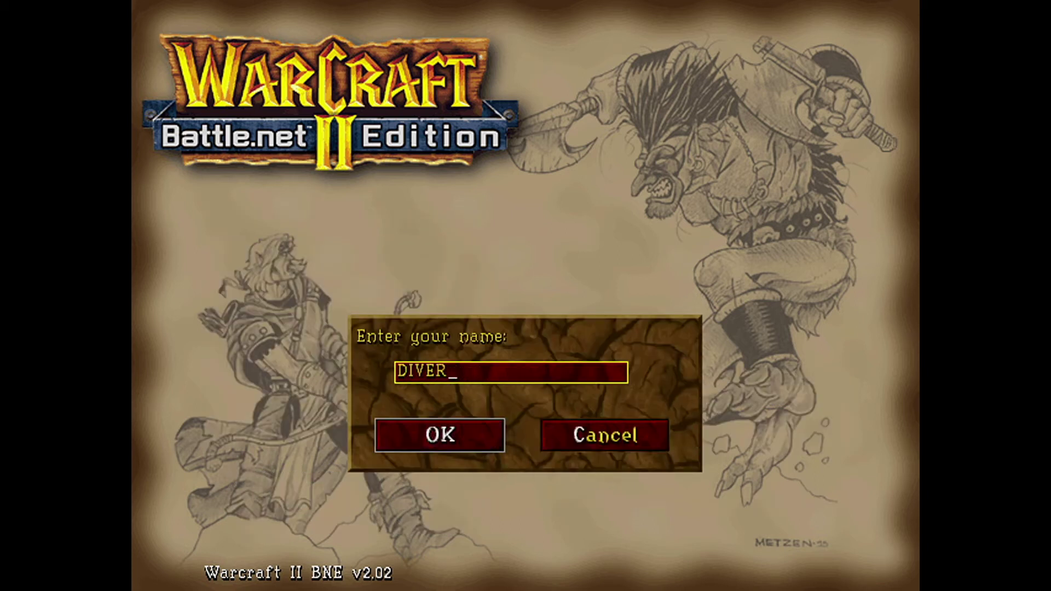
text(GENTE2)
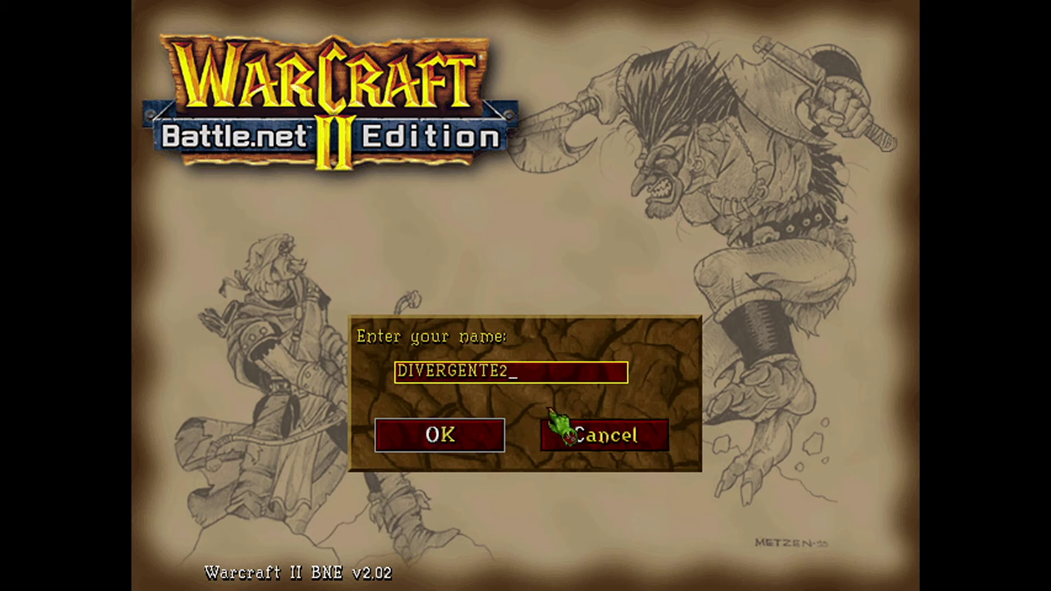
key(BackSpace)
key(BackSpace)
key(BackSpace)
key(BackSpace)
key(BackSpace)
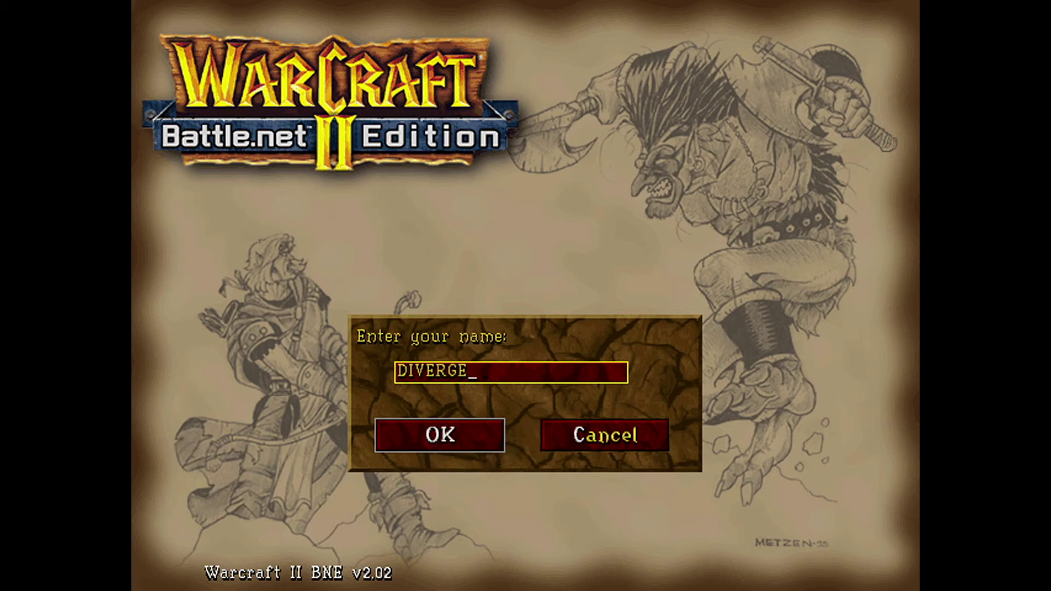
text(NTE27)
click(480, 432)
Create a game, cancel it, disconnect and exit Warcraft II
click(704, 383)
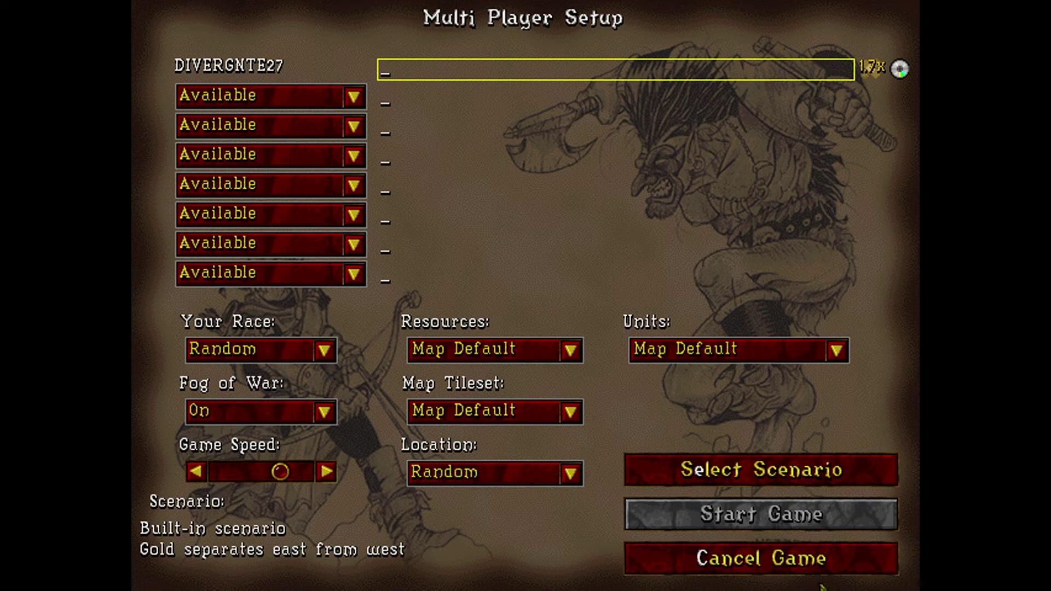
click(849, 567)
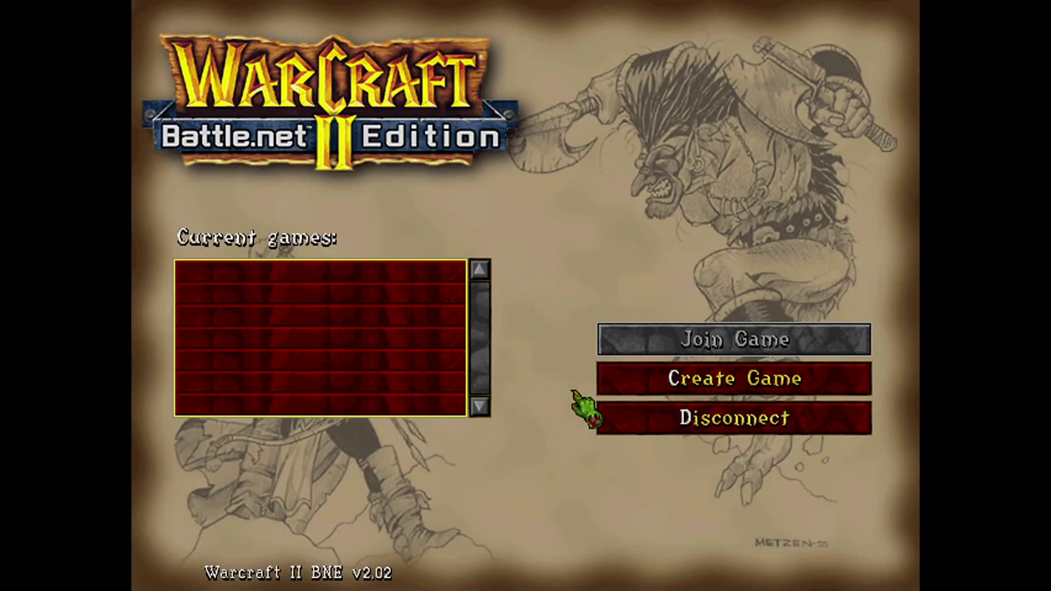
click(764, 418)
click(519, 493)
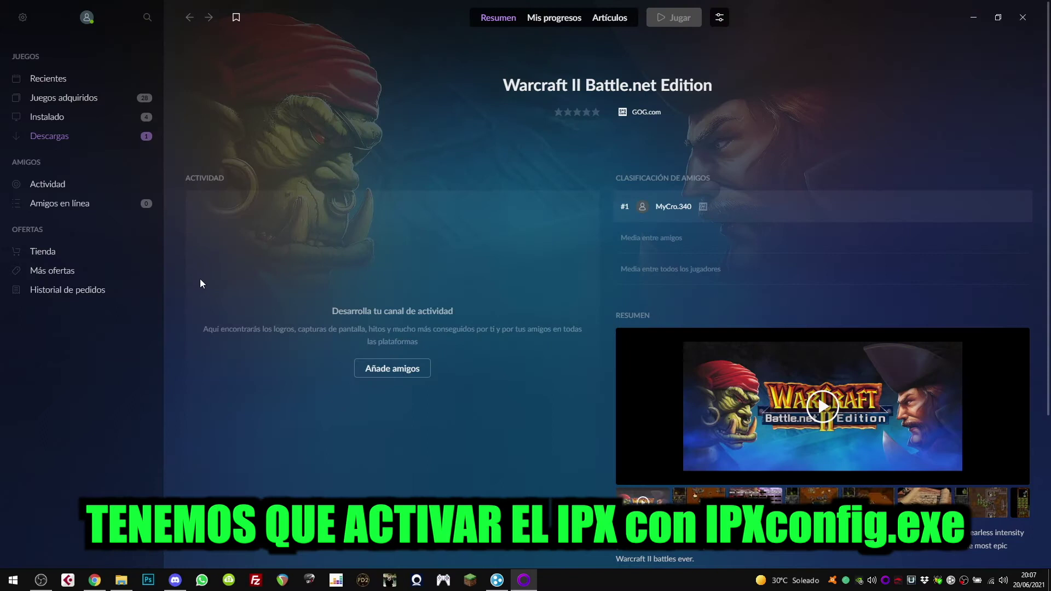
Browse from This PC through drive C and Archivos de programa (x86) to GOG Galaxy
scroll(298, 296, down, 4)
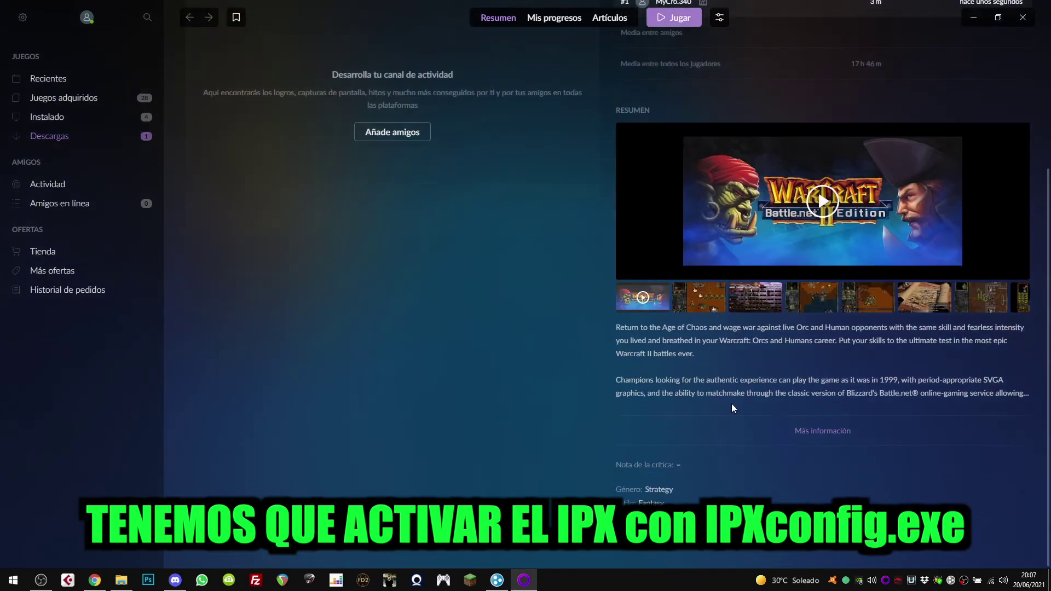
click(973, 17)
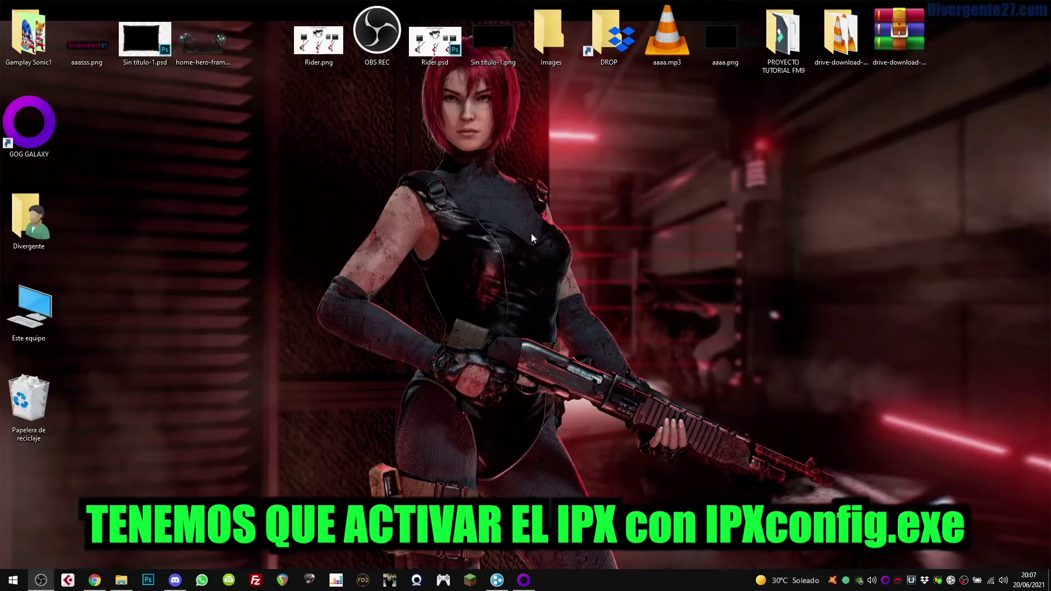
double_click(47, 310)
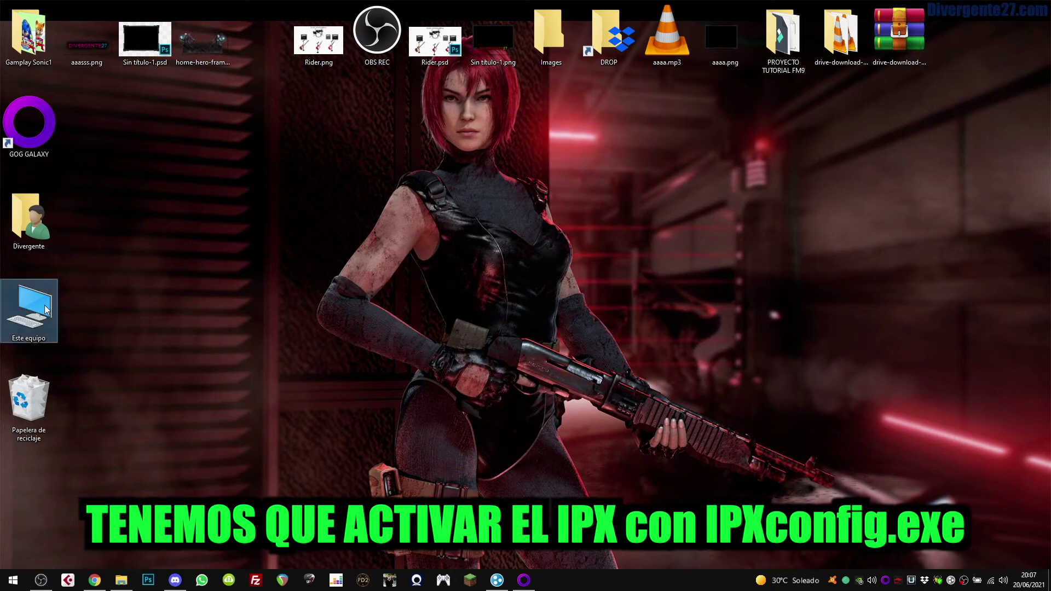
double_click(272, 349)
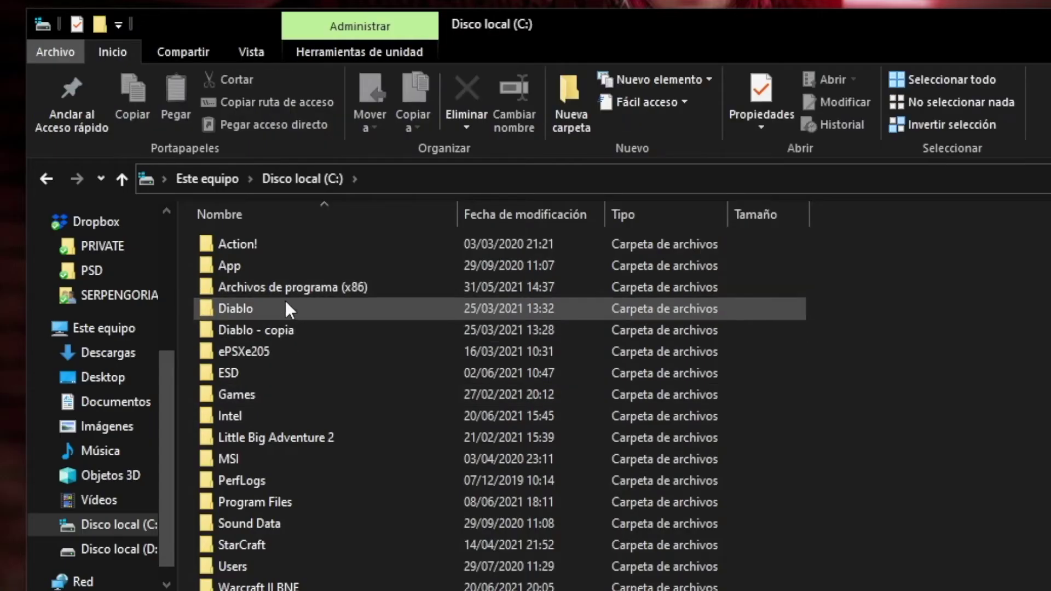
double_click(251, 292)
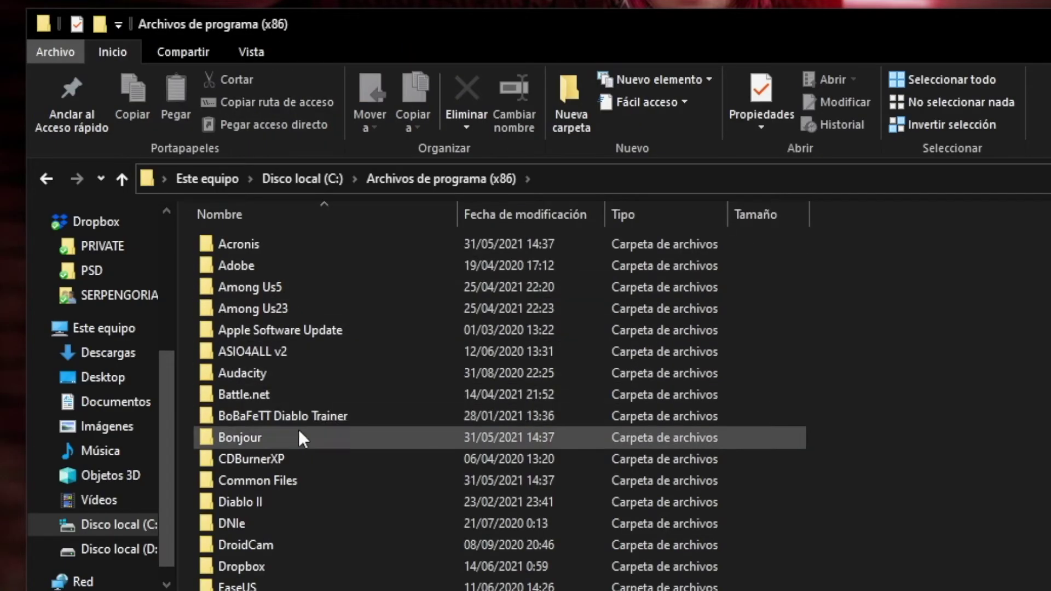
click(284, 474)
scroll(301, 430, down, 7)
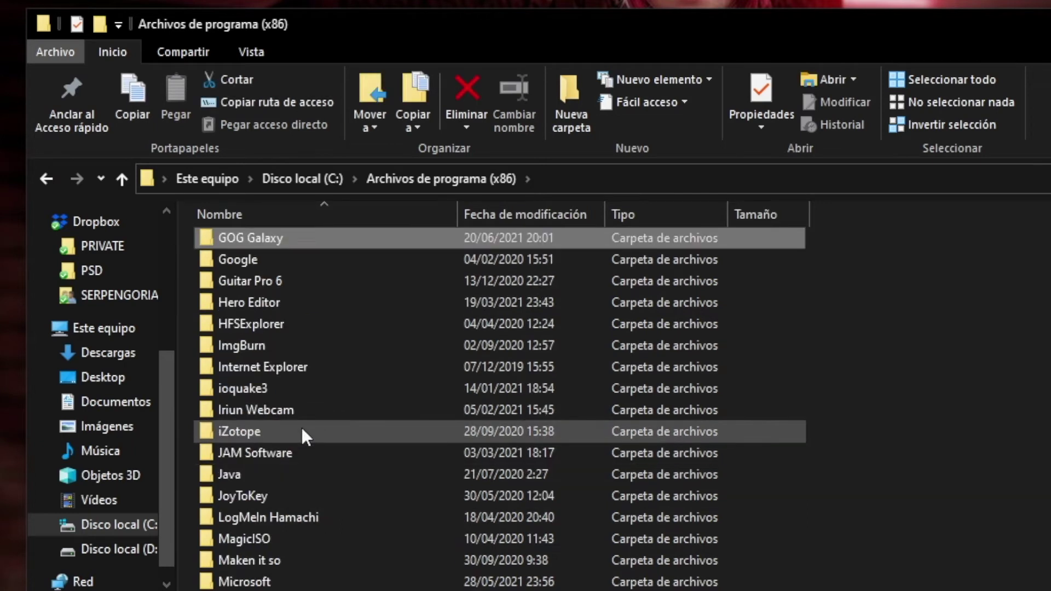
double_click(265, 241)
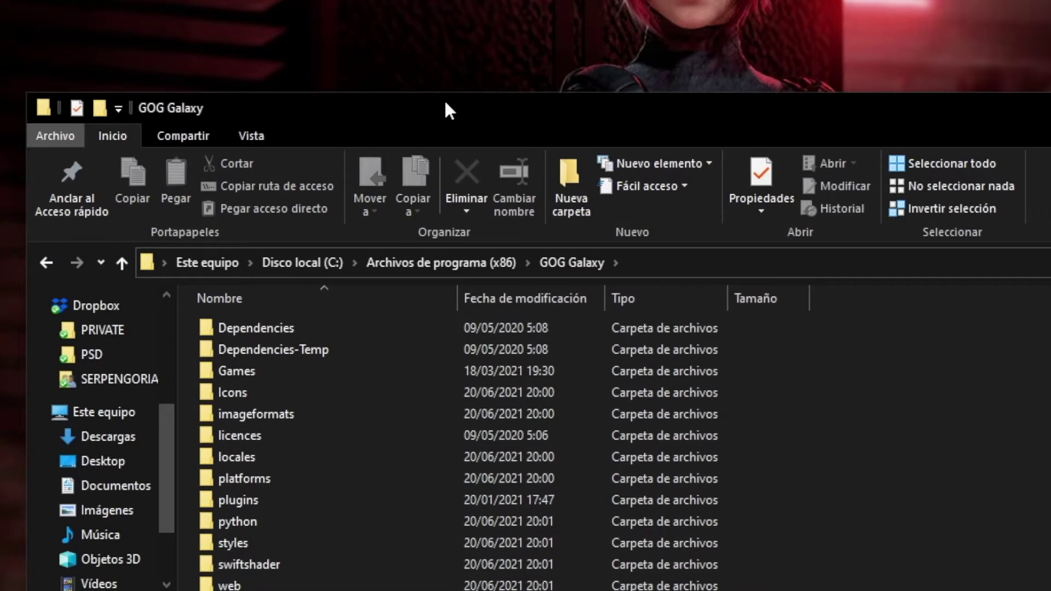
Look into Games > Little Big Adventure 2, then return to the root of drive C
scroll(407, 413, down, 4)
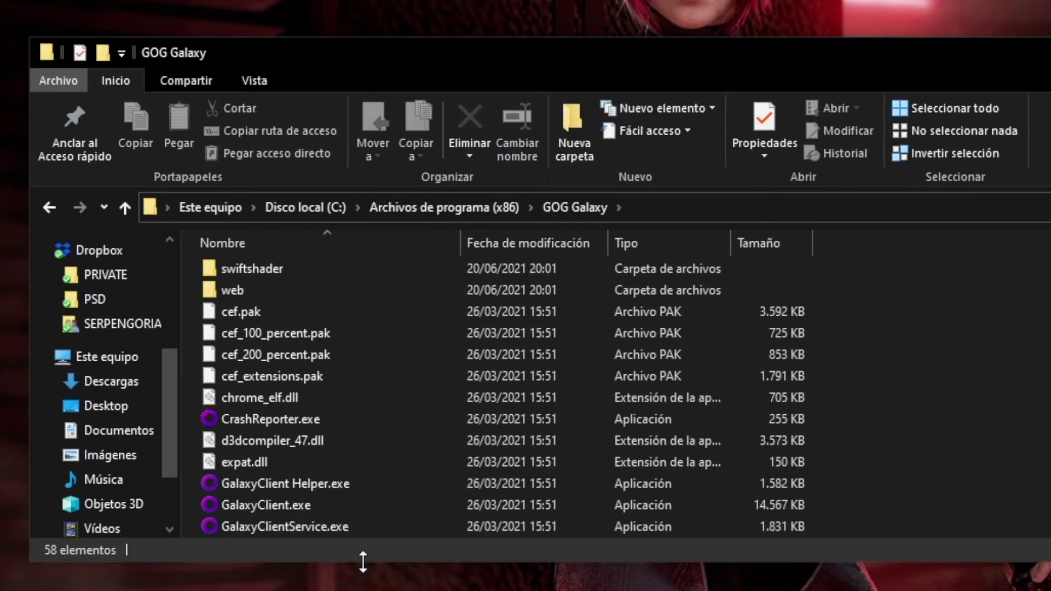
drag(363, 558, 364, 590)
scroll(349, 373, up, 4)
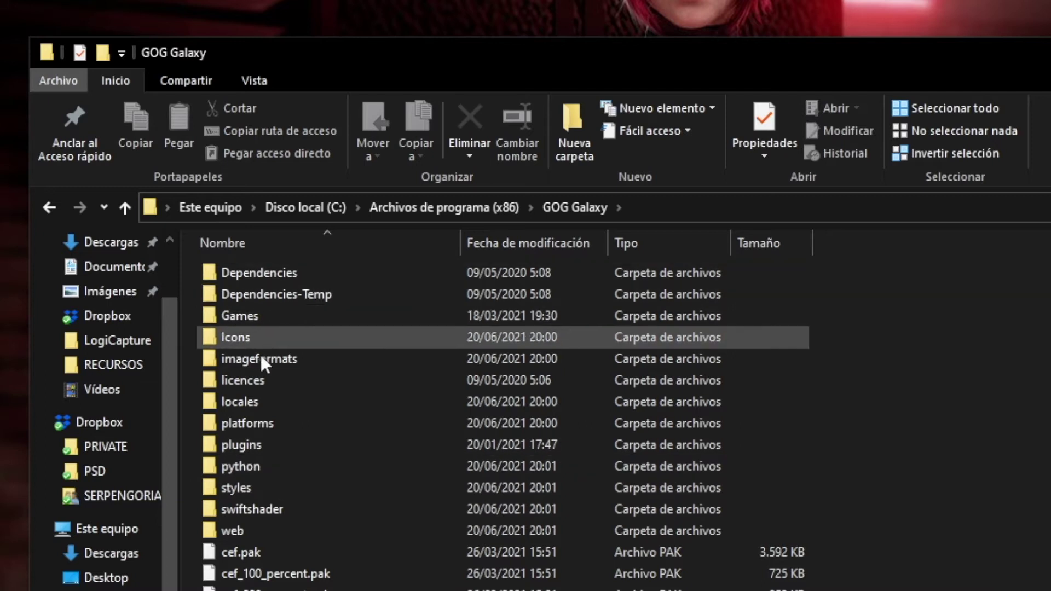
double_click(250, 317)
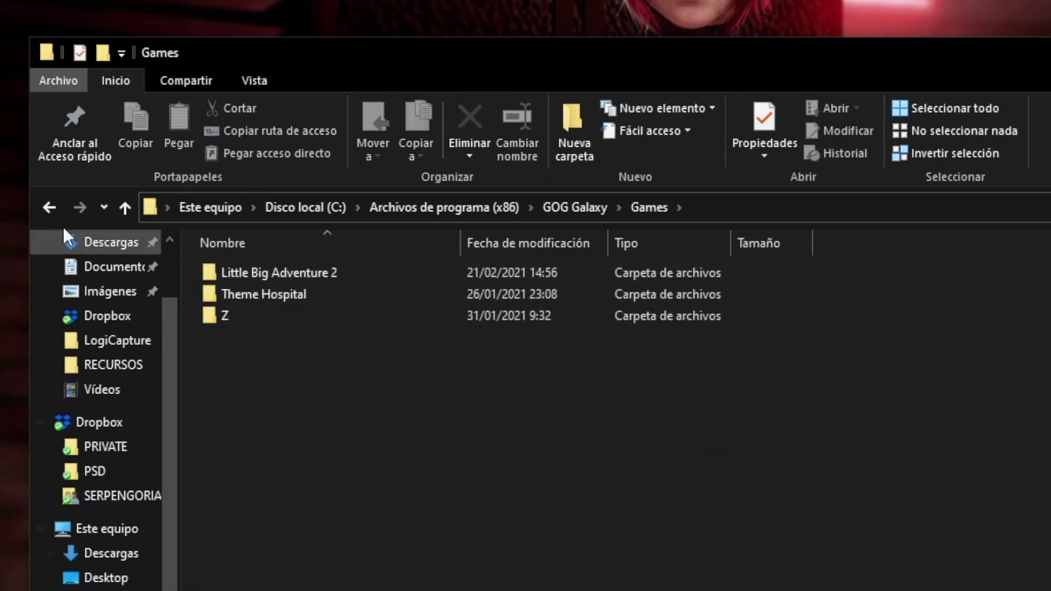
double_click(264, 273)
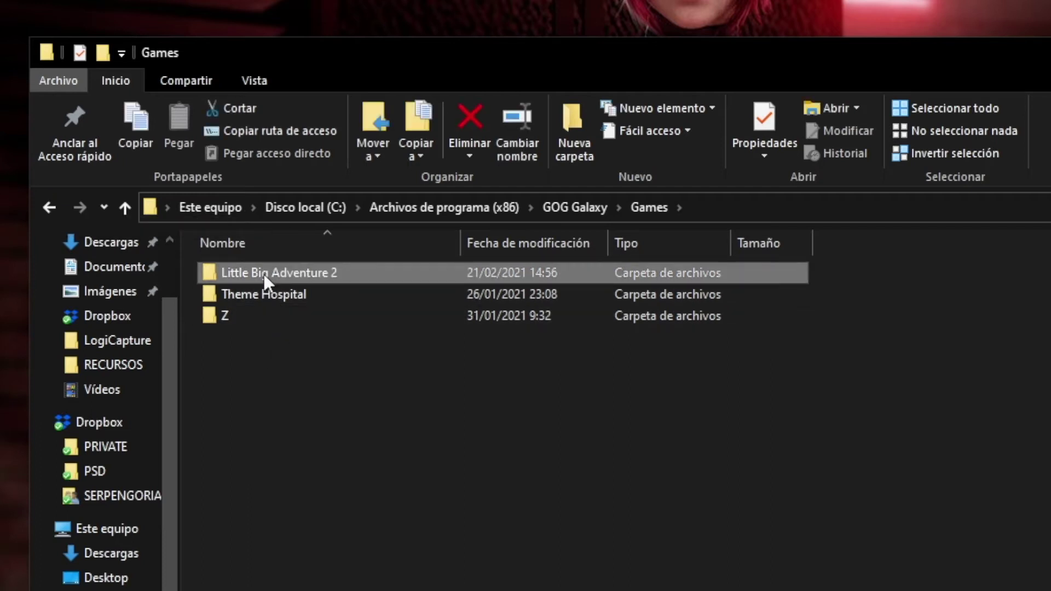
double_click(49, 207)
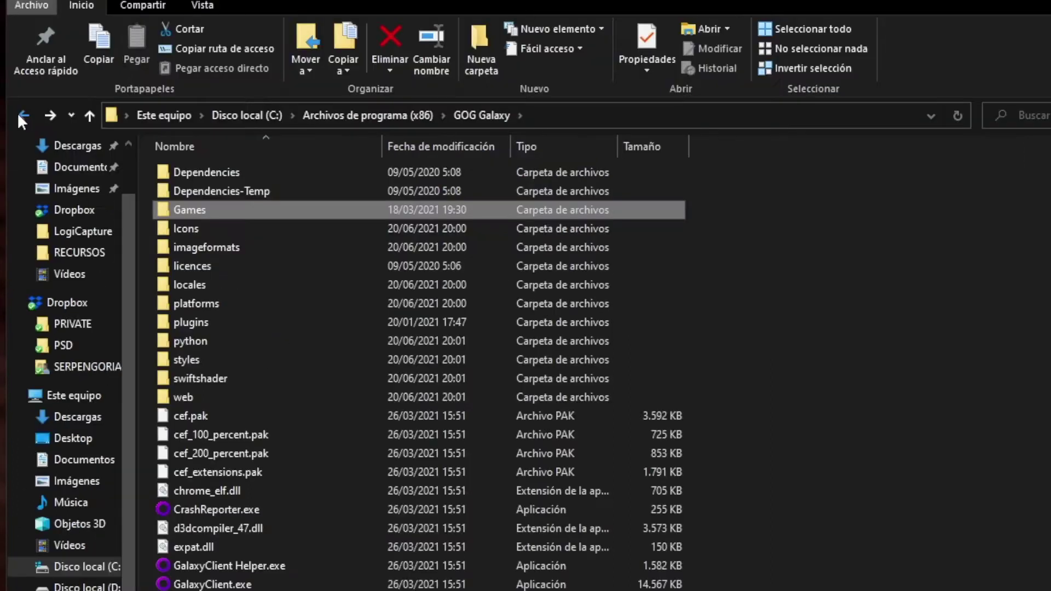
click(21, 115)
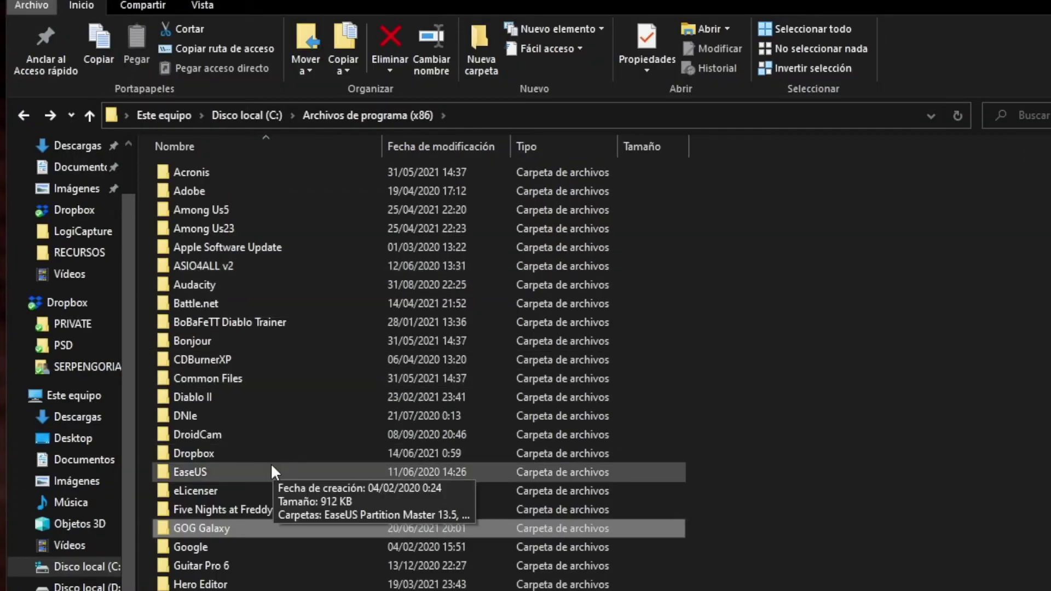
click(16, 118)
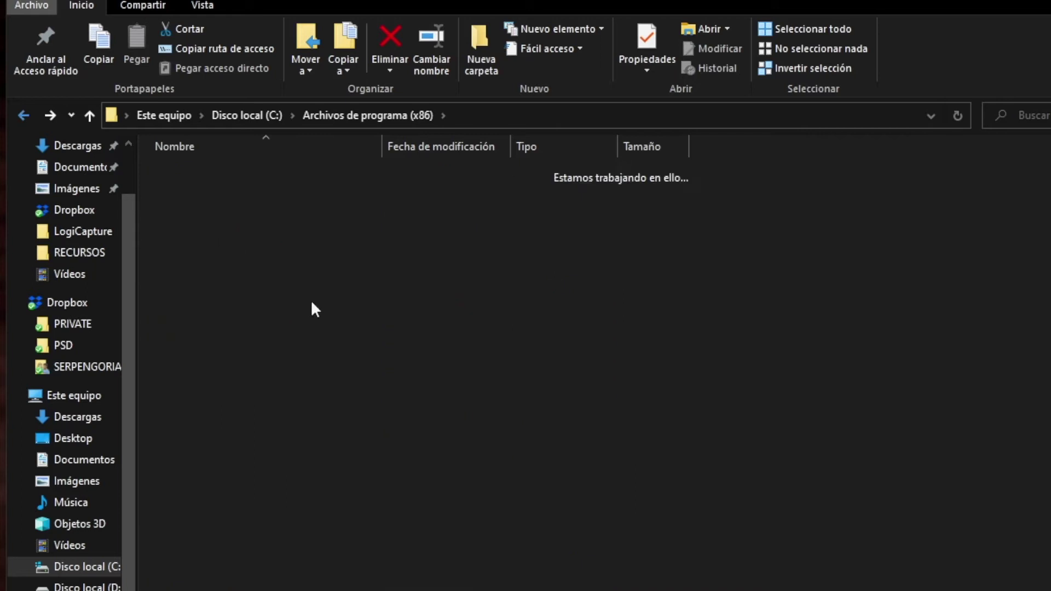
Open the Warcraft II BNE folder and run ipxconfig.exe
scroll(311, 300, down, 9)
scroll(271, 254, up, 2)
scroll(272, 261, up, 6)
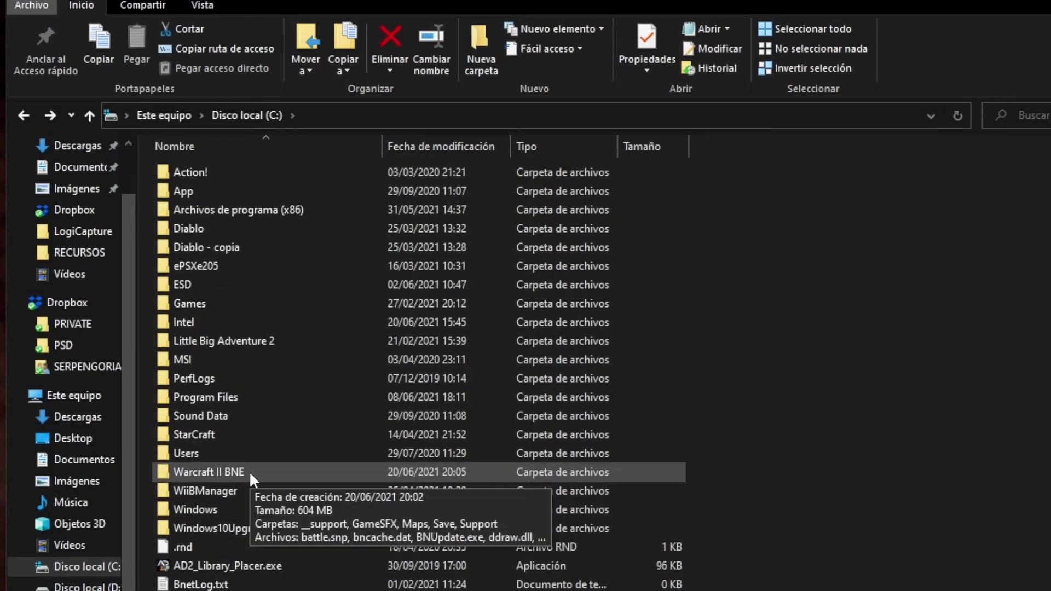
double_click(248, 470)
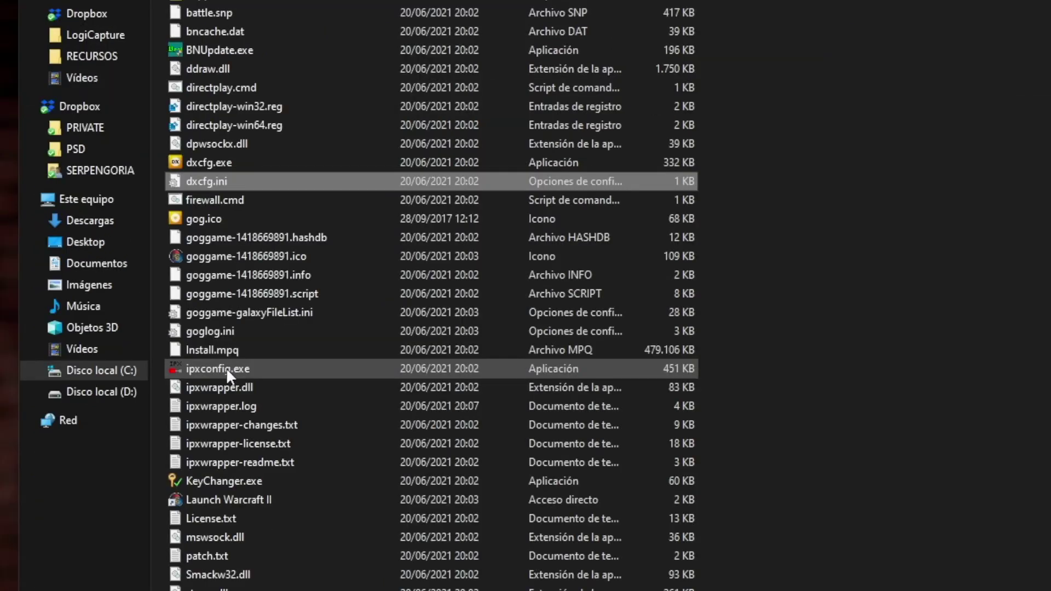
double_click(227, 369)
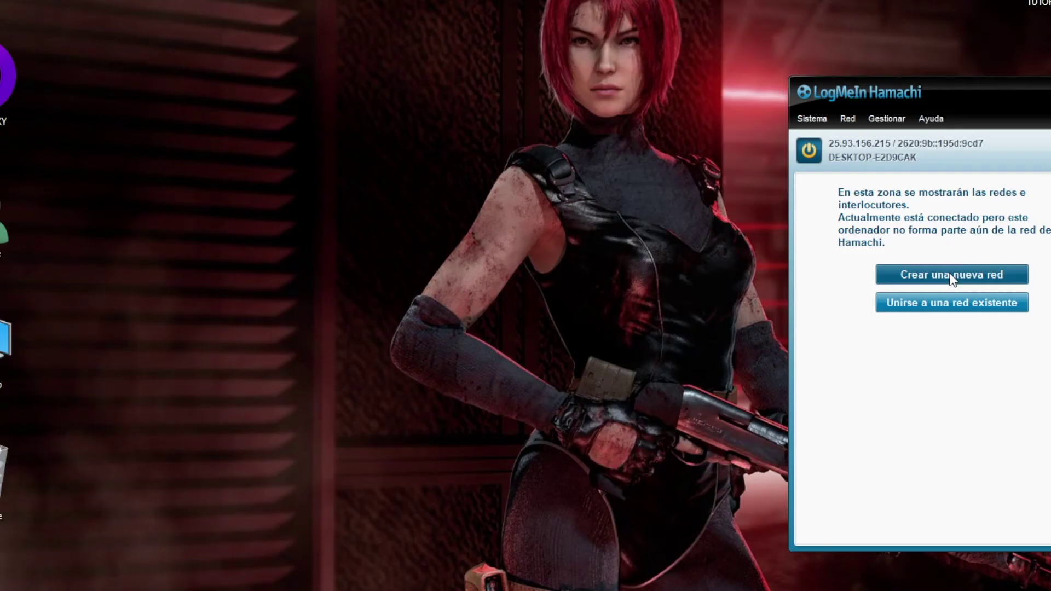
Create Hamachi network 'warcraft2_divergente27' with a password entered and confirmed
click(952, 278)
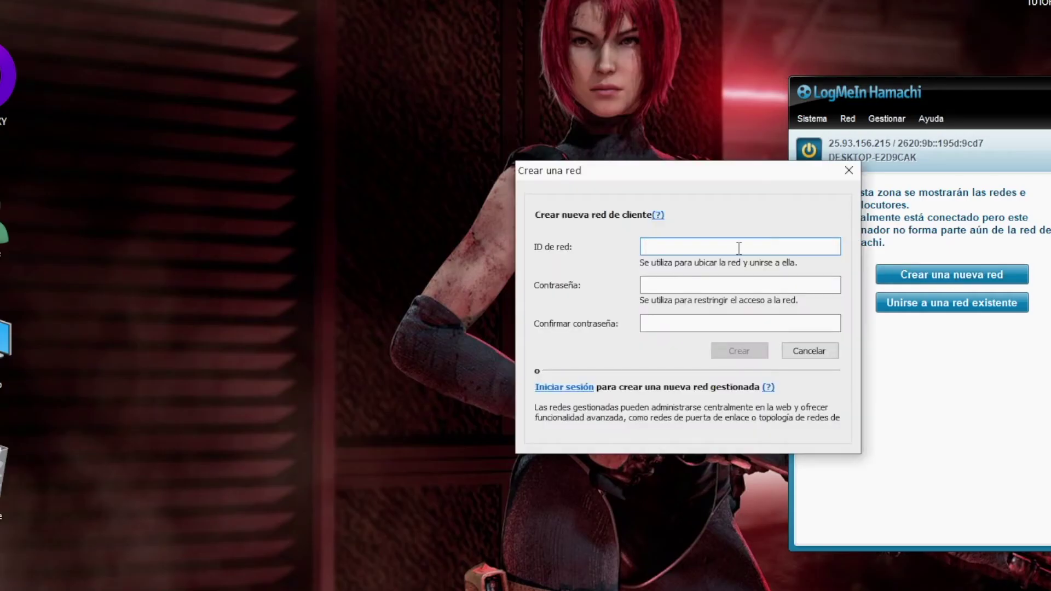
text(WarCr)
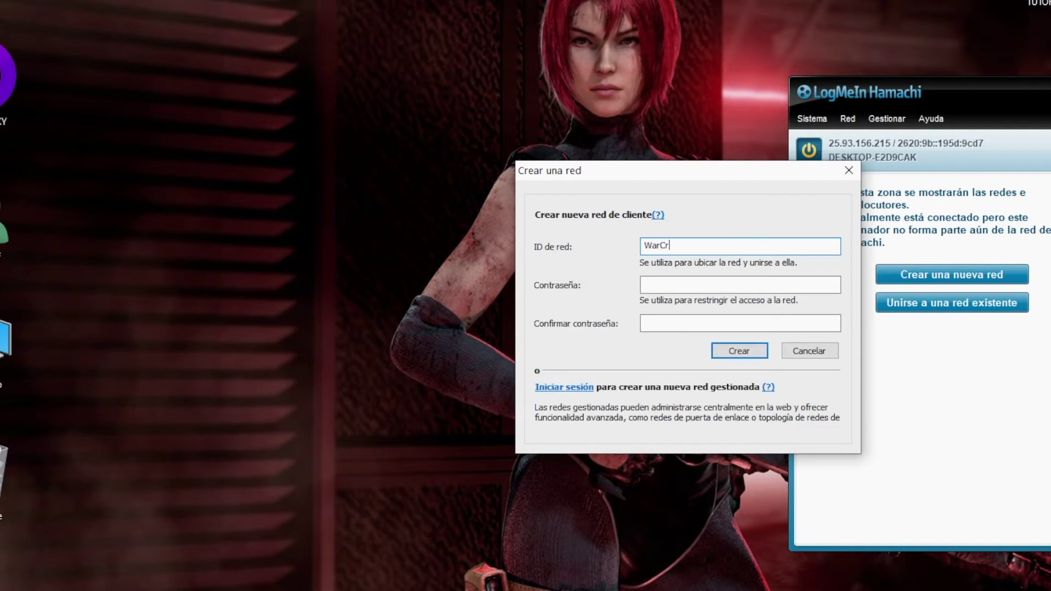
key(BackSpace)
key(BackSpace)
key(BackSpace)
text(warcraft2_divergente)
click(645, 284)
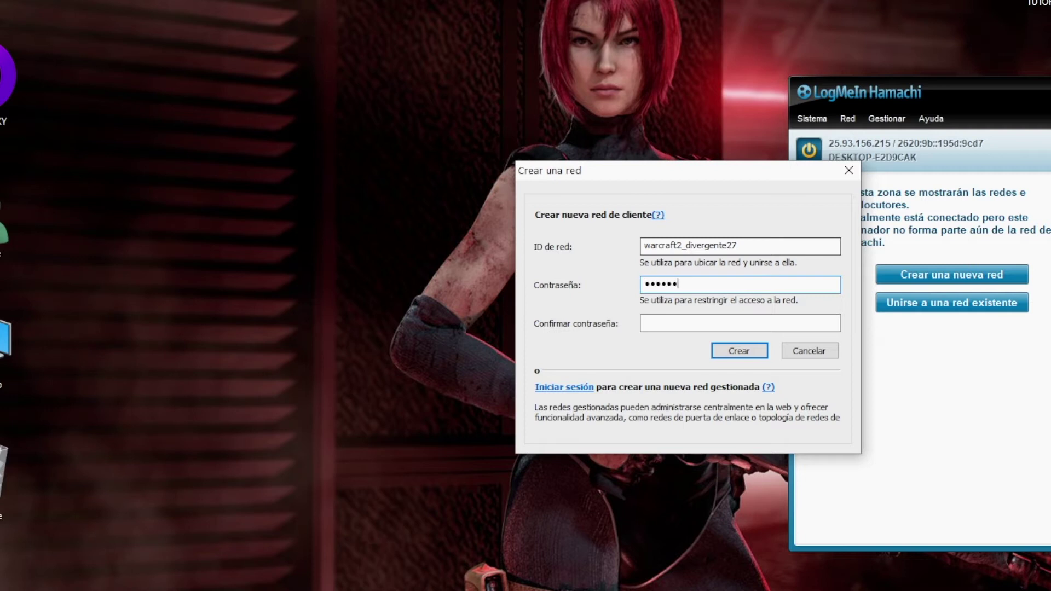
key(Tab)
click(739, 350)
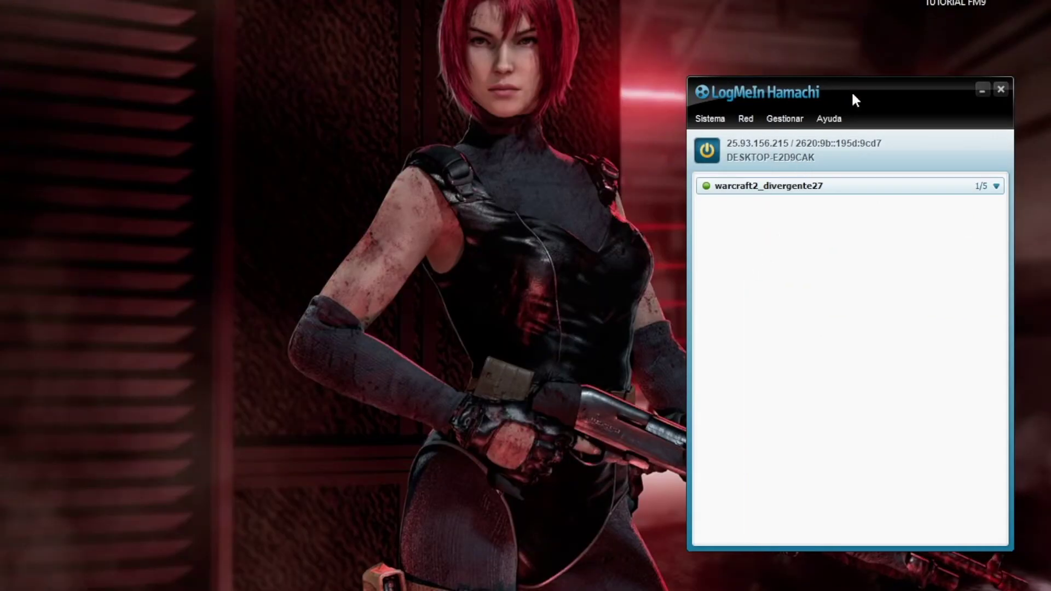
Enable IPX on the LogMeIn Hamachi Virtual Ethernet Adapter in IPXWrapper
drag(851, 90, 916, 93)
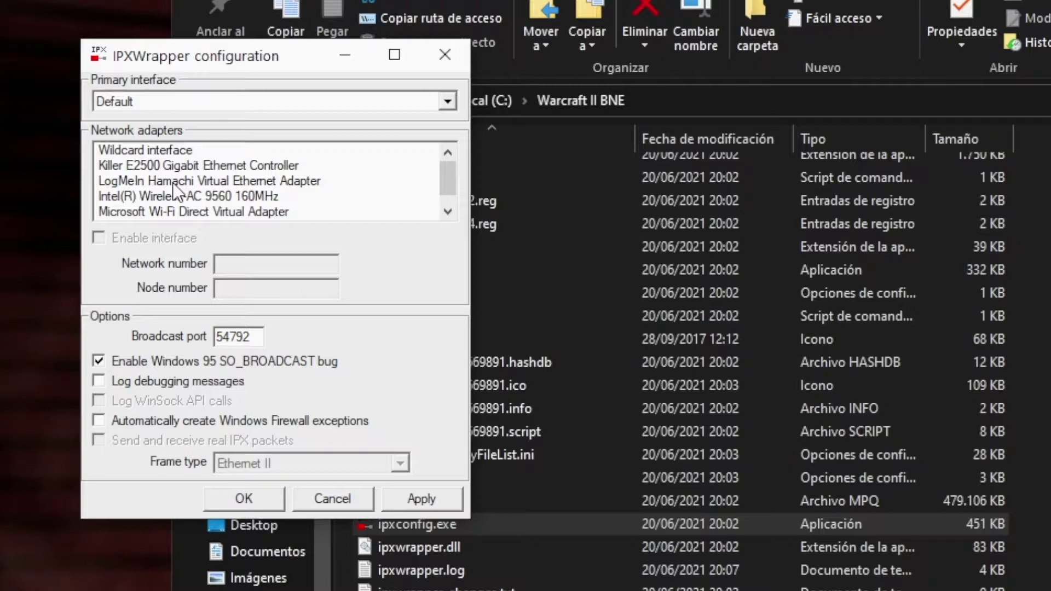
click(151, 181)
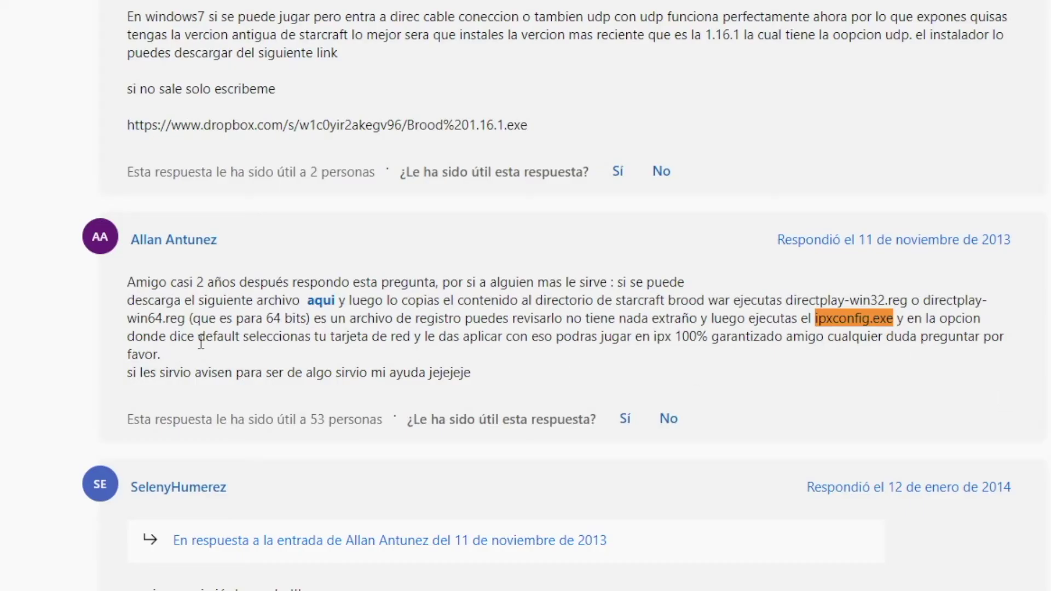
Highlight the 'tarjeta de red' advice and bring IPXWrapper configuration back in front
drag(340, 335, 420, 336)
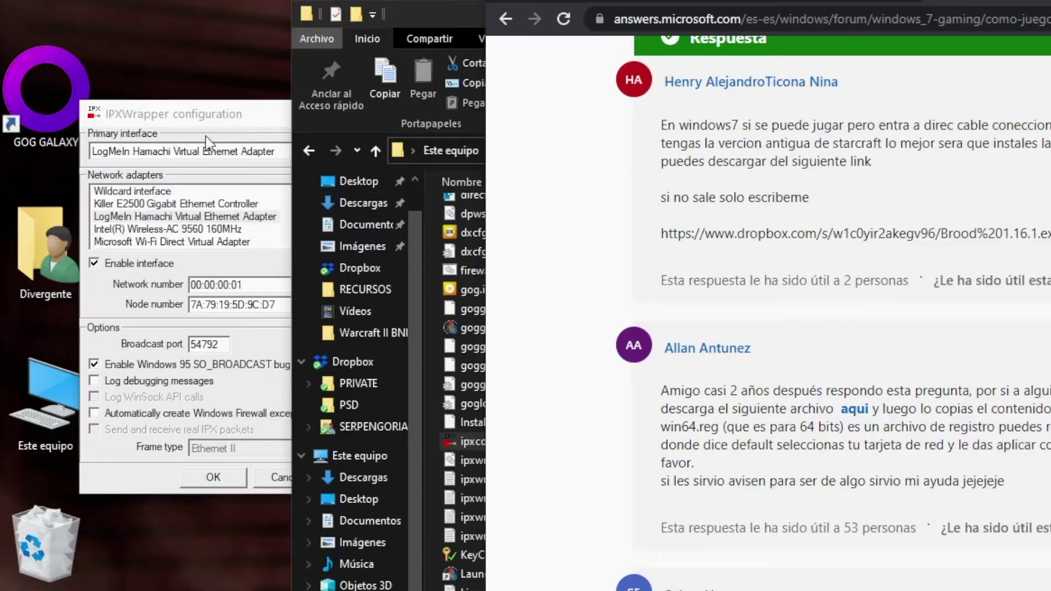
drag(209, 117, 250, 125)
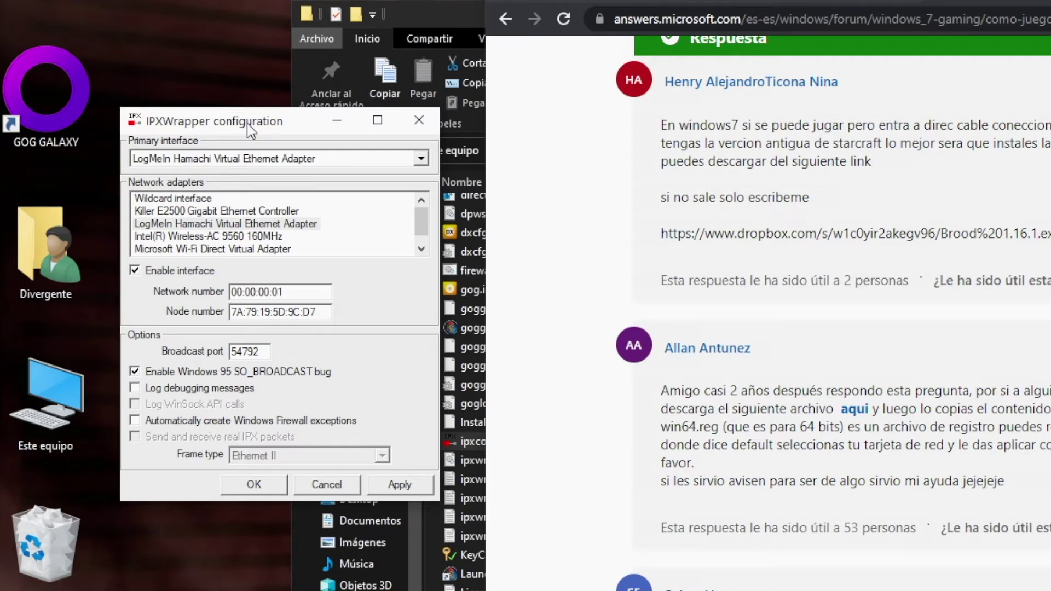
Keep Hamachi as primary interface, enable automatic Windows Firewall exceptions, and apply
drag(249, 130, 261, 144)
drag(197, 144, 189, 137)
drag(260, 137, 226, 134)
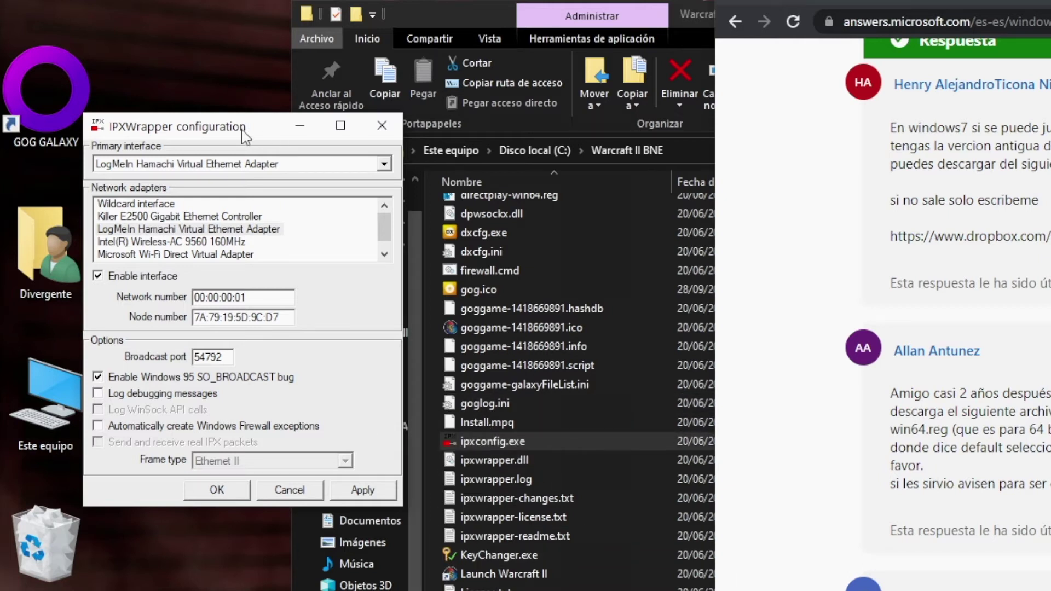
drag(261, 137, 269, 159)
click(152, 186)
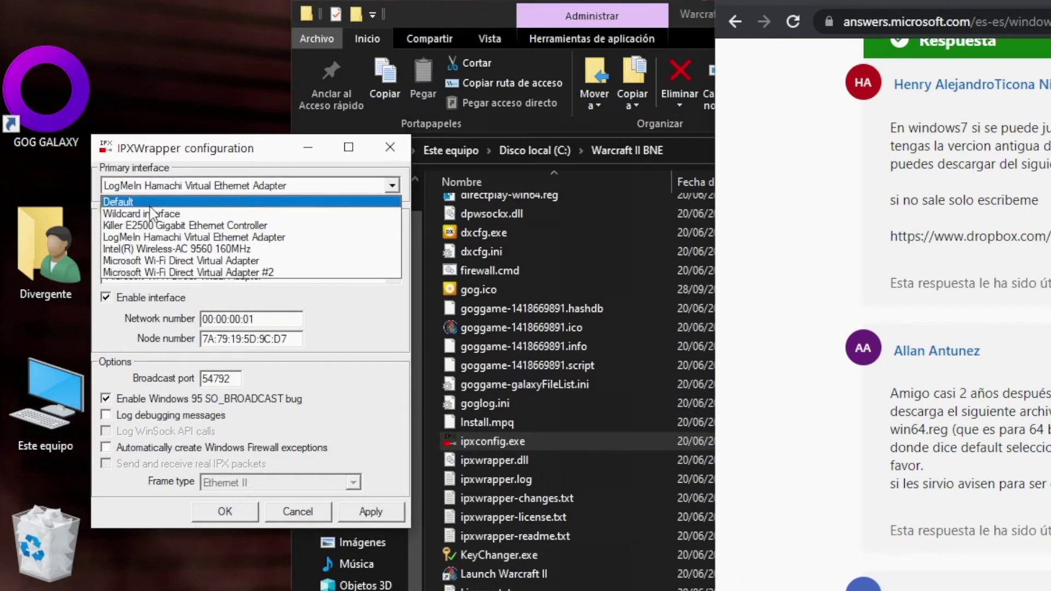
click(149, 239)
click(200, 409)
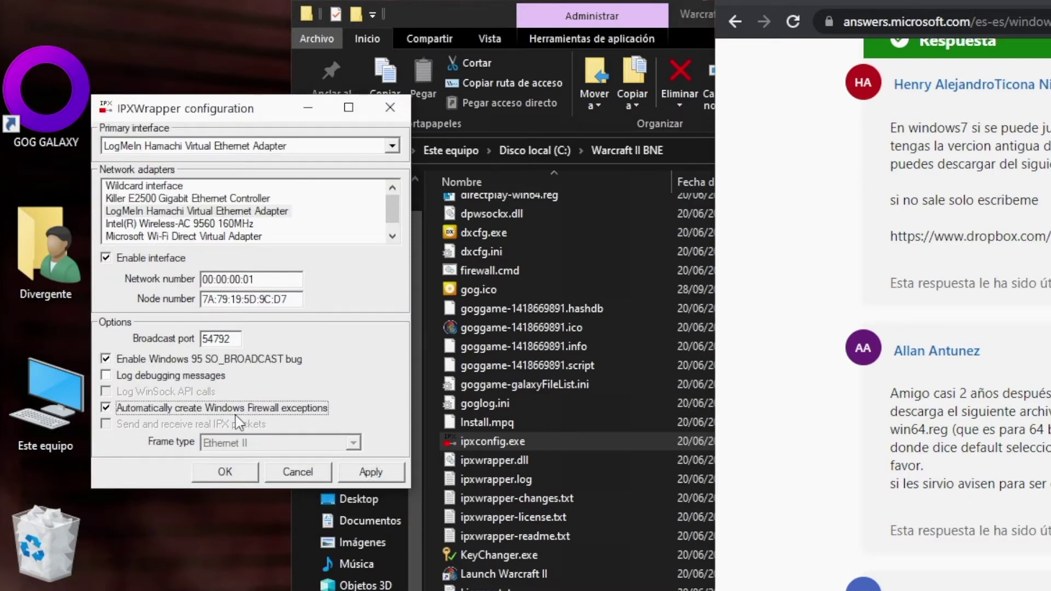
click(378, 474)
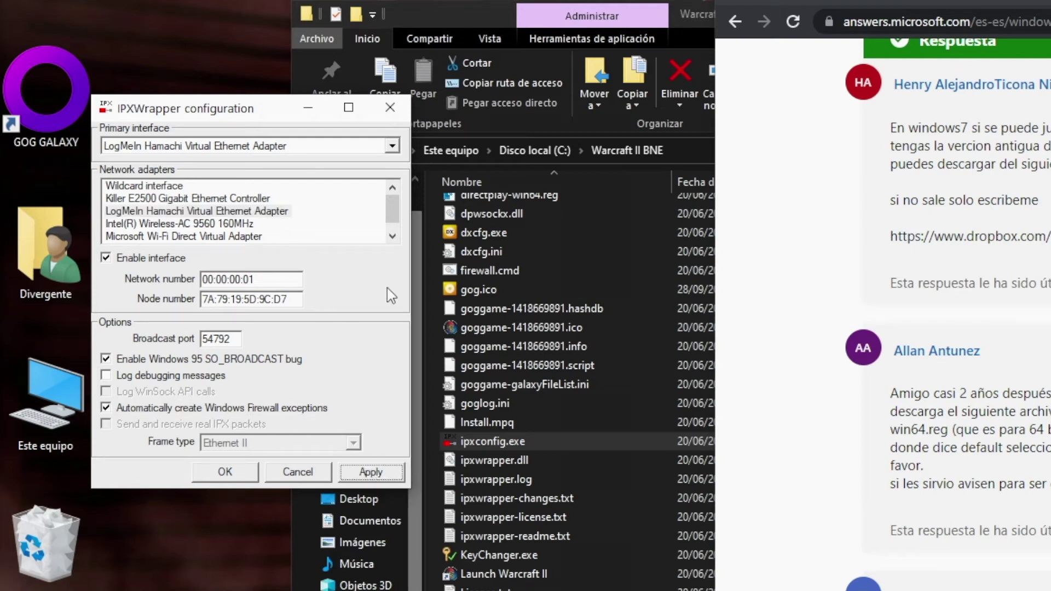
Move IPXWrapper up and bring the forum page forward beside it
drag(258, 104, 257, 79)
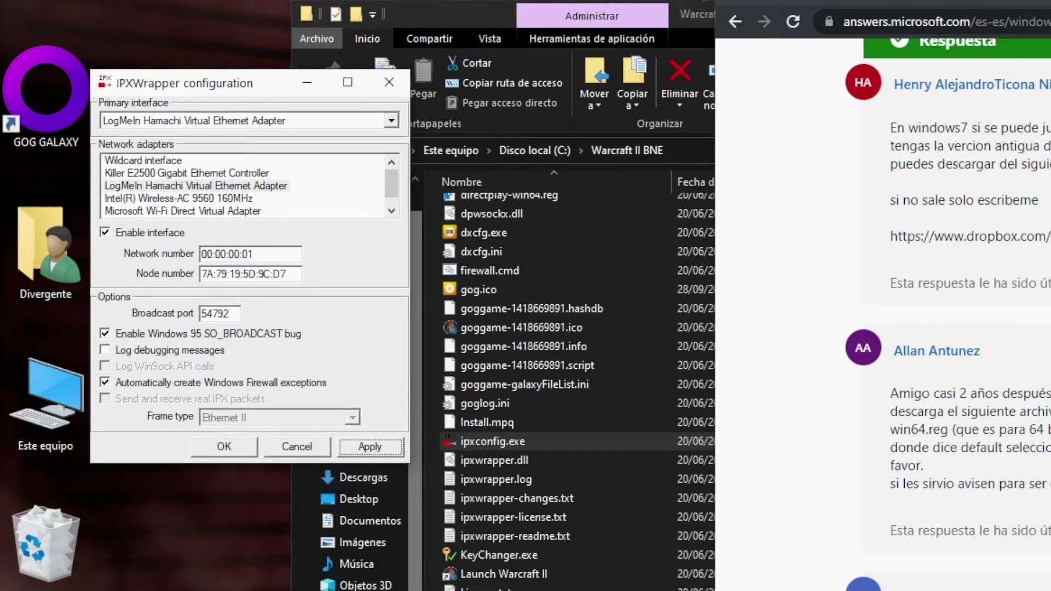
drag(875, 2, 730, 0)
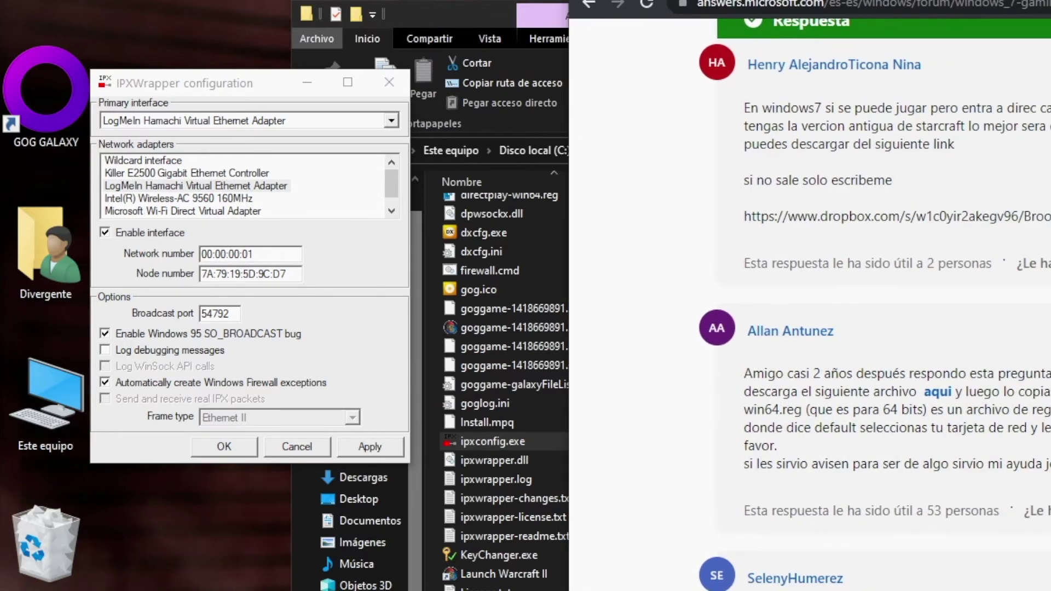
scroll(810, 295, down, 2)
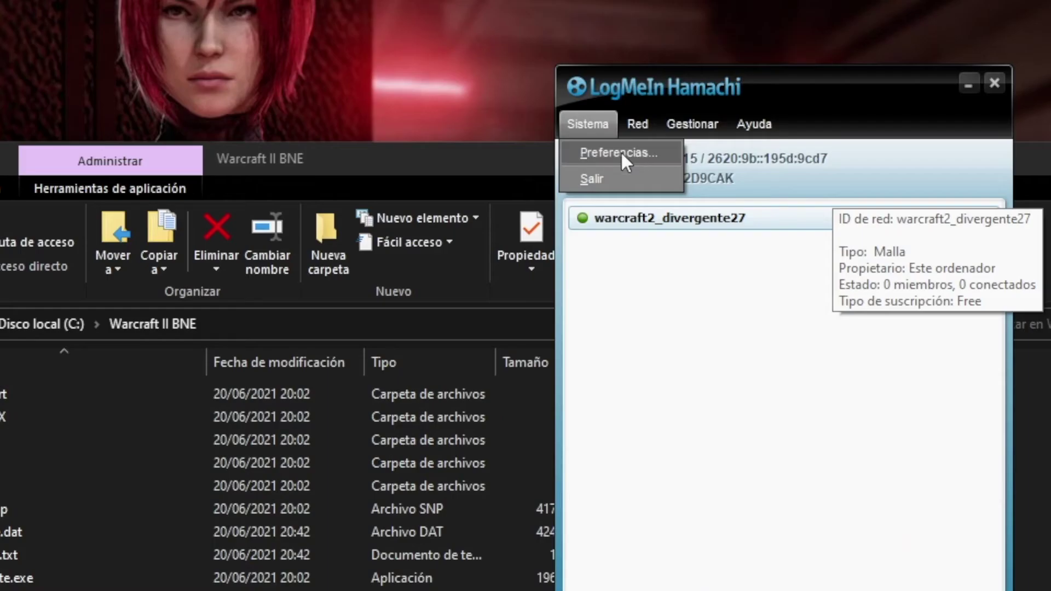
Rename this computer's Hamachi client to DIVERGENTE27
click(621, 151)
click(523, 332)
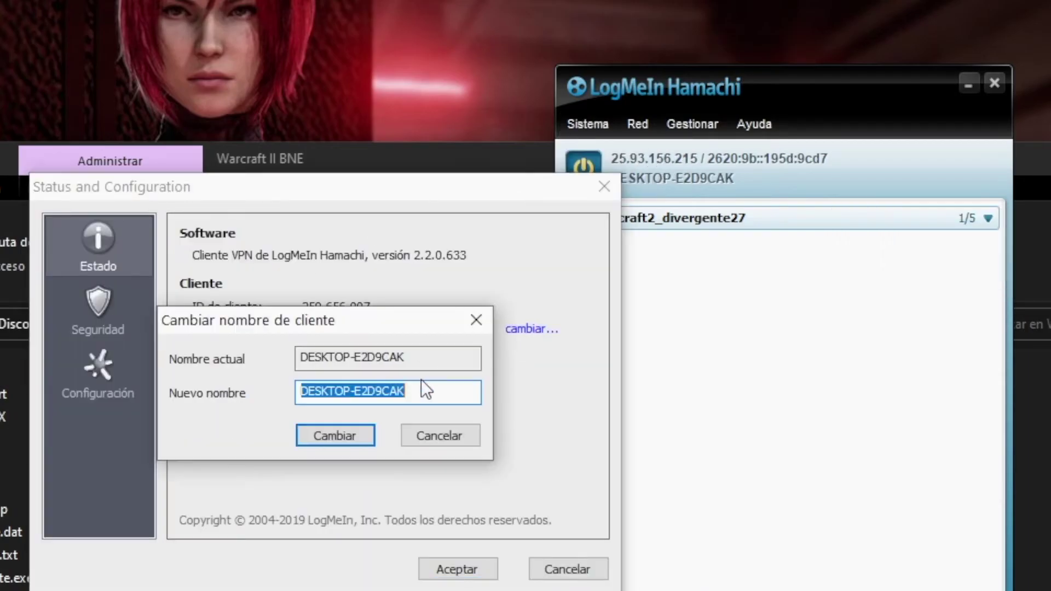
text(DIVERGEBNT)
key(BackSpace)
key(BackSpace)
text(NT)
key(BackSpace)
key(BackSpace)
key(BackSpace)
text(NTE27)
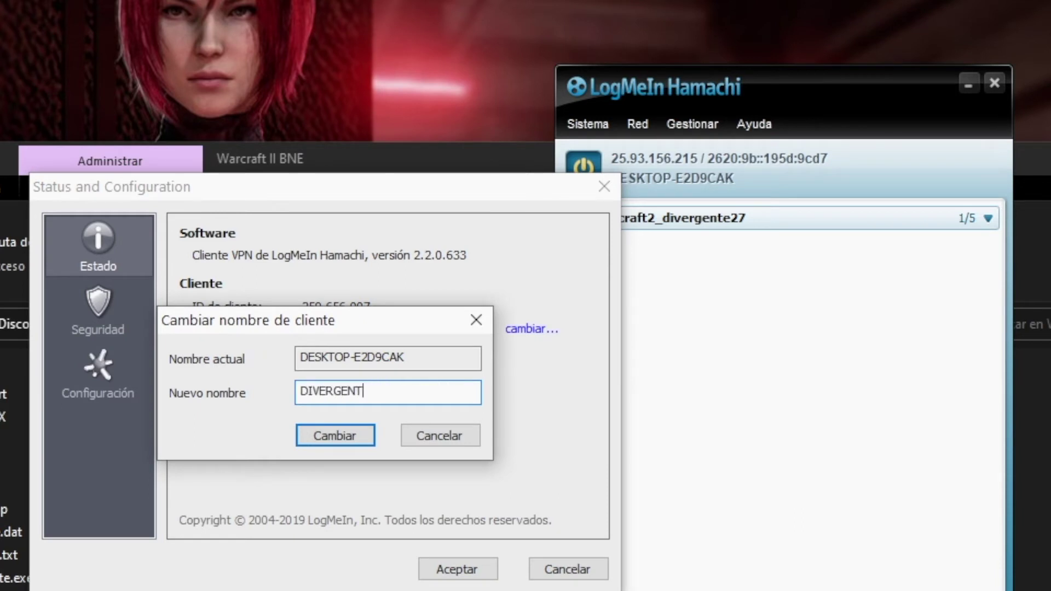
click(330, 438)
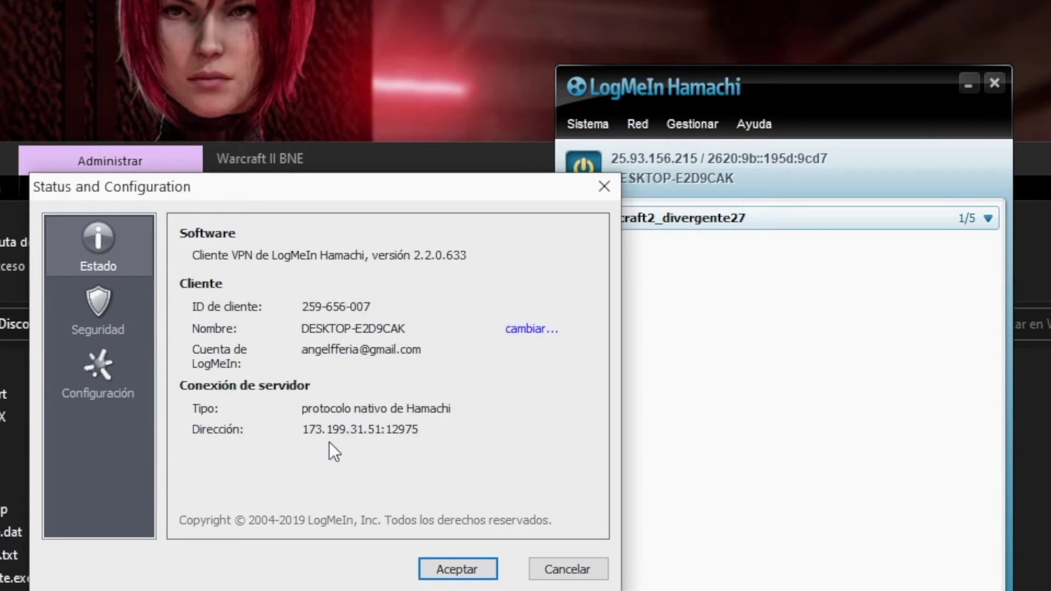
Set Hamachi's advanced traffic filtering property to 'permitir todo' and save
click(116, 381)
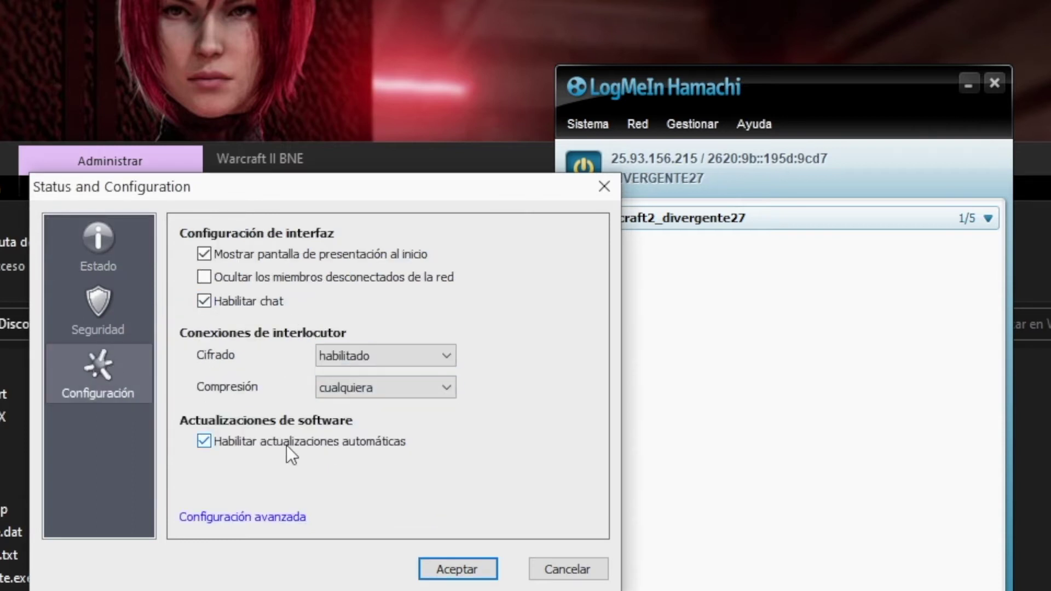
click(257, 517)
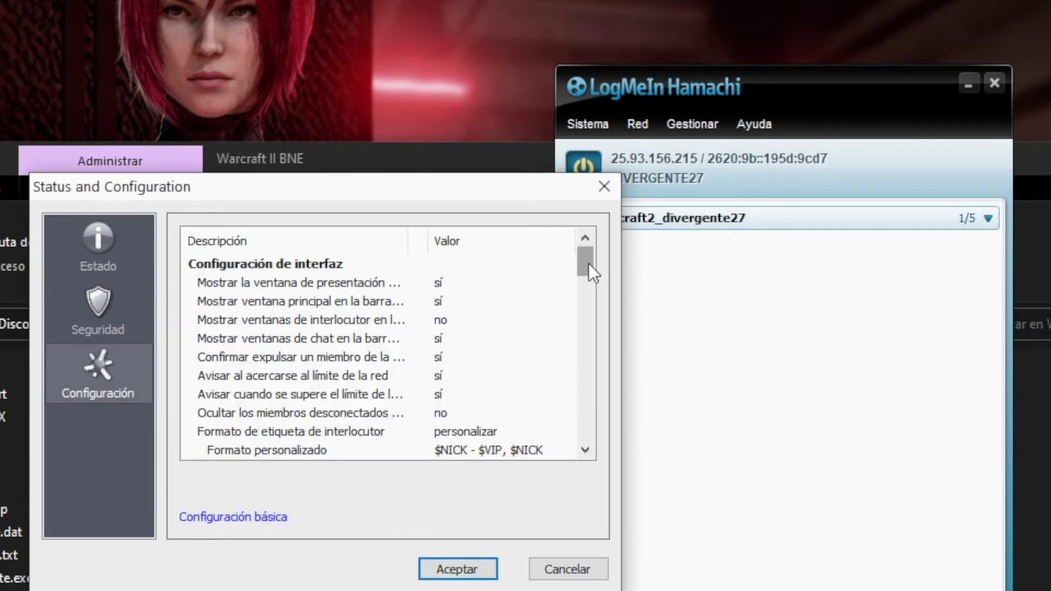
drag(587, 268, 586, 337)
click(509, 376)
click(379, 488)
click(311, 544)
click(461, 569)
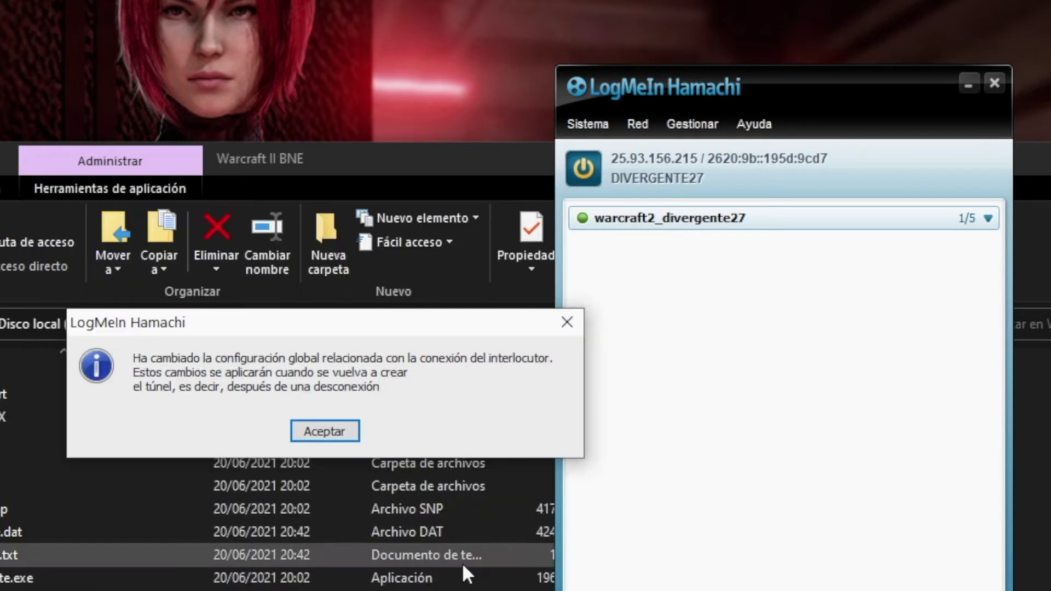
Dismiss the Hamachi message and move the reconnected window up and right
click(343, 429)
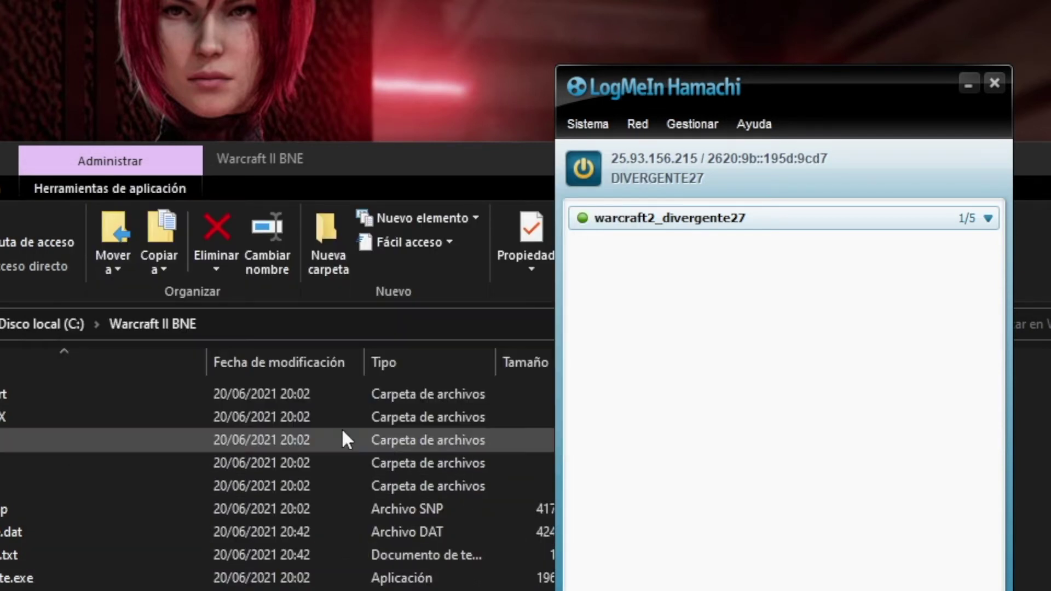
click(582, 168)
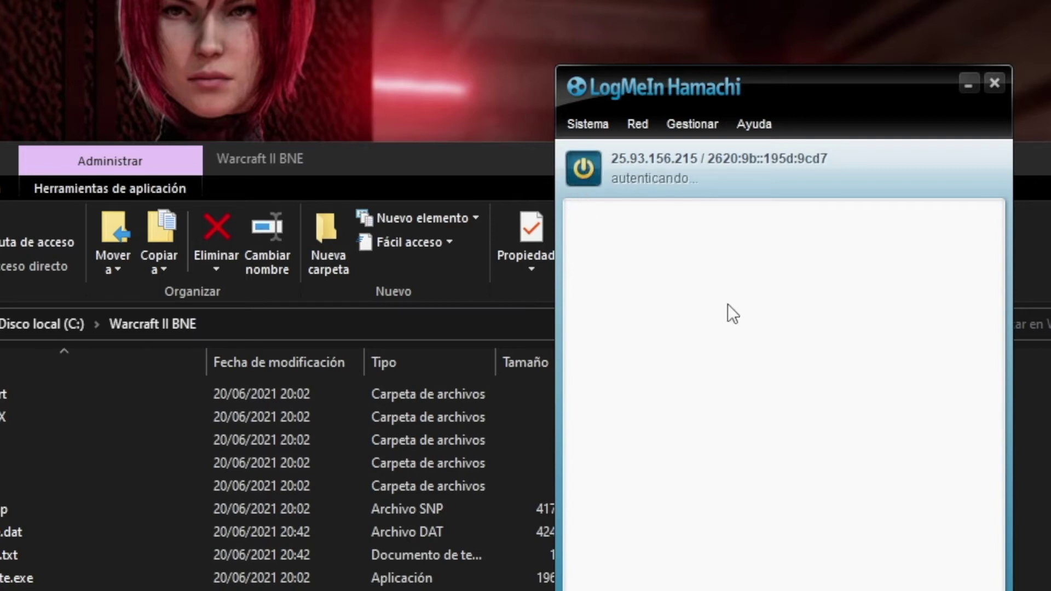
drag(768, 83, 826, 50)
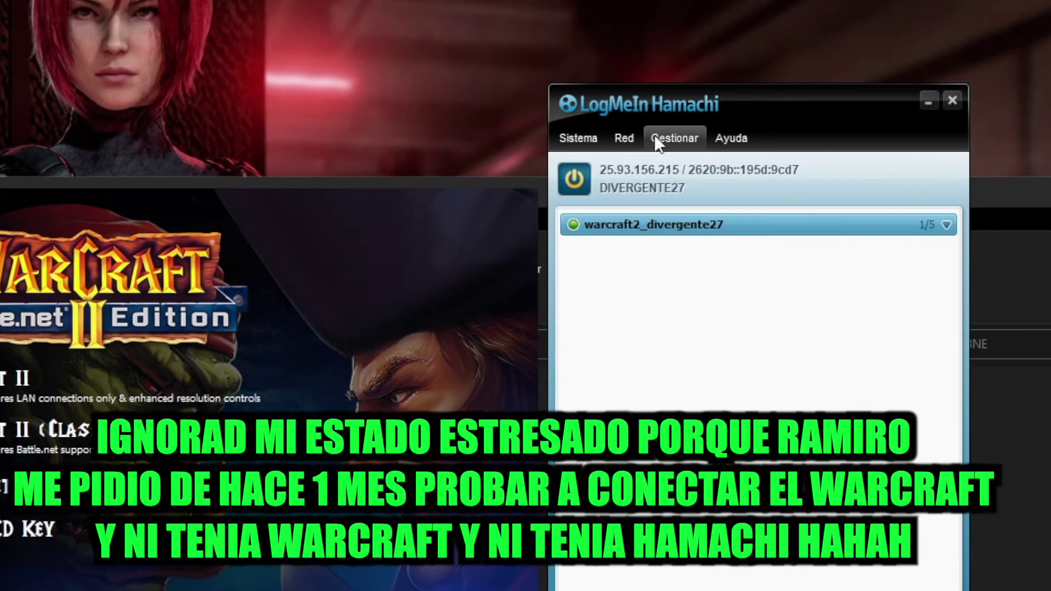
Review the 'Unirse a una red existente' join form, then cancel it while the peer joins
click(641, 139)
click(649, 187)
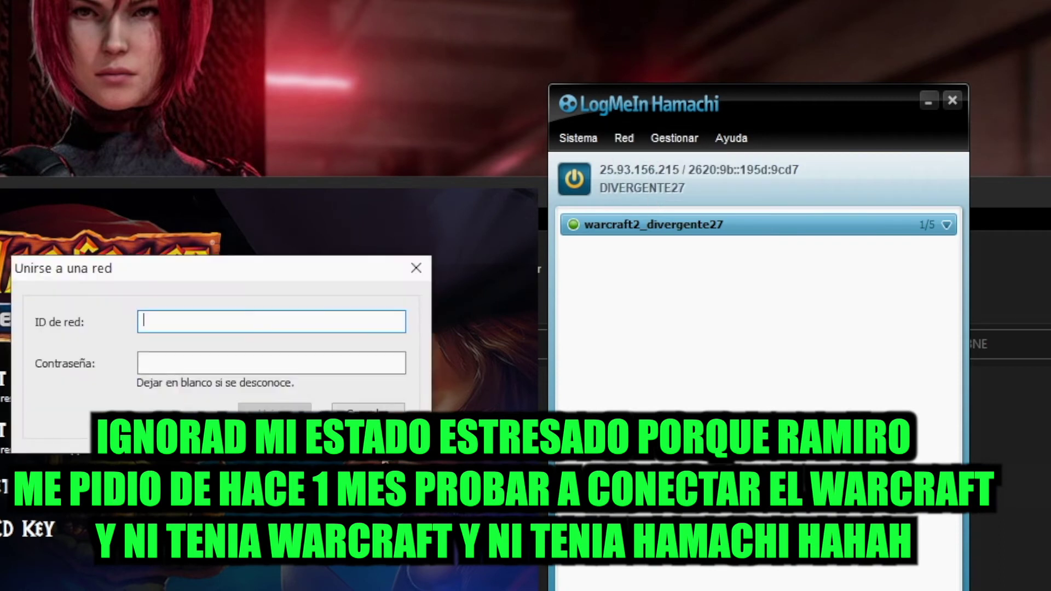
click(417, 268)
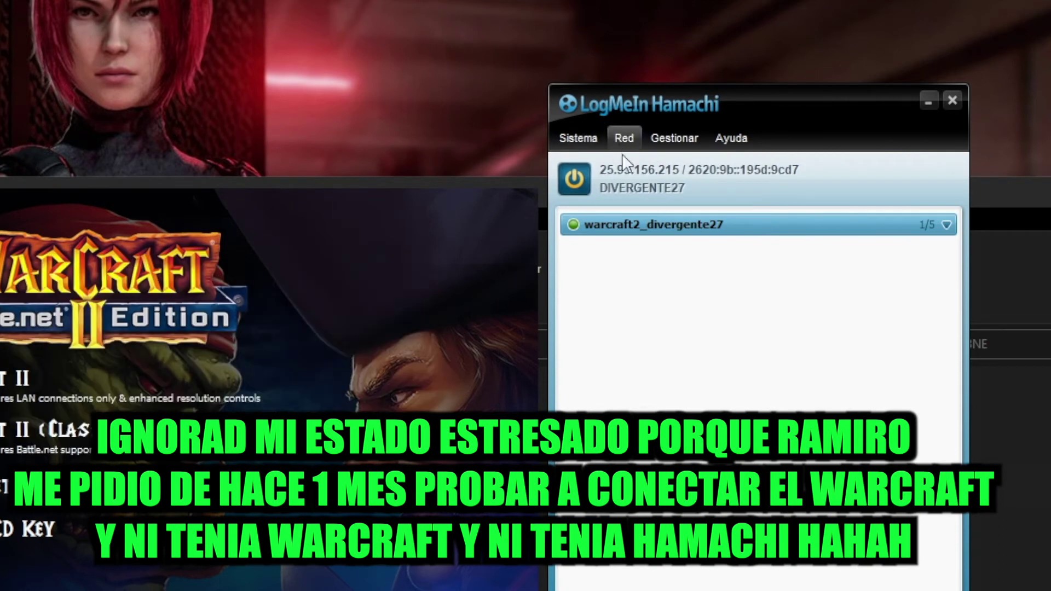
click(622, 141)
click(628, 179)
drag(379, 268, 491, 270)
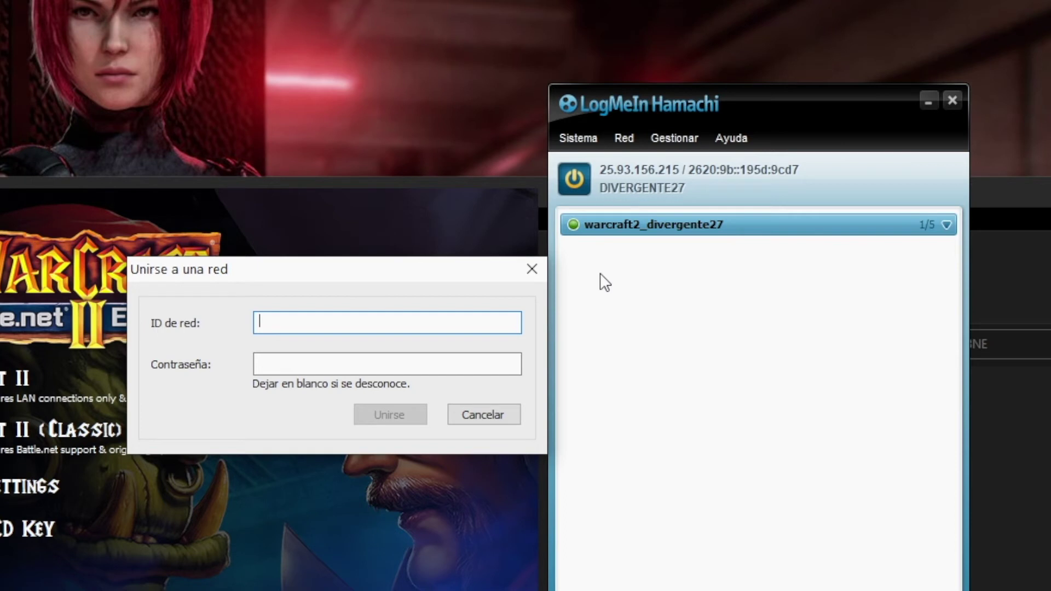
click(514, 416)
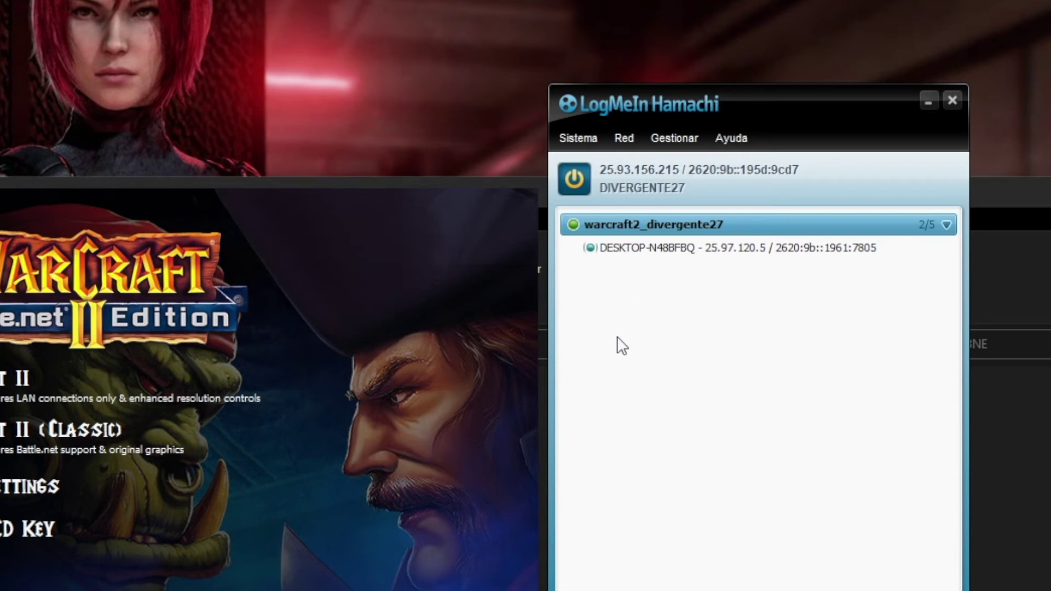
Arrange the Hamachi, launcher and game folder windows beside IPXWrapper settings, selecting ipxconfig.exe
drag(771, 103, 949, 13)
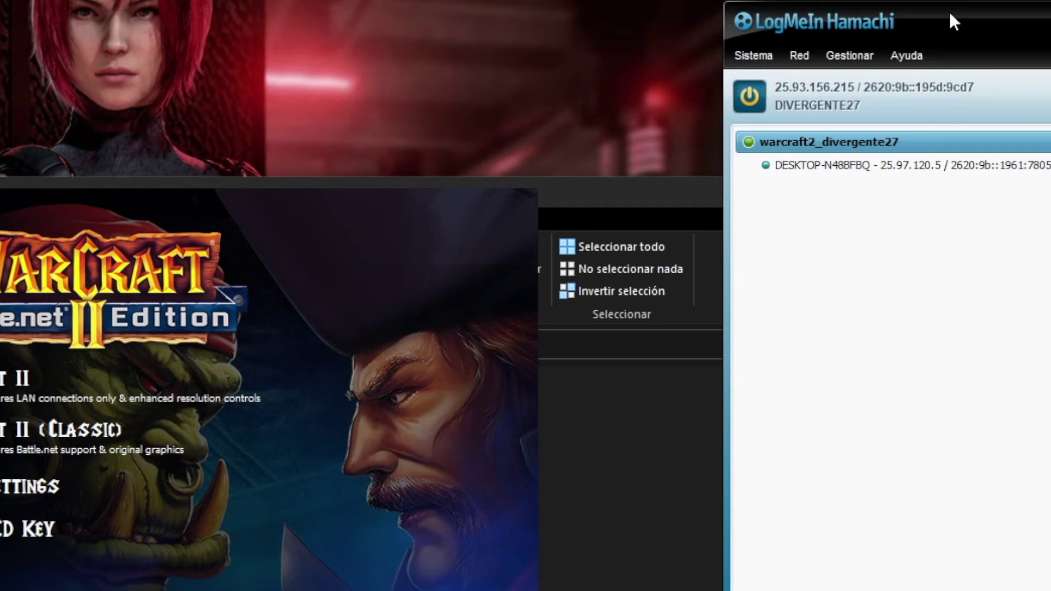
drag(336, 203, 462, 89)
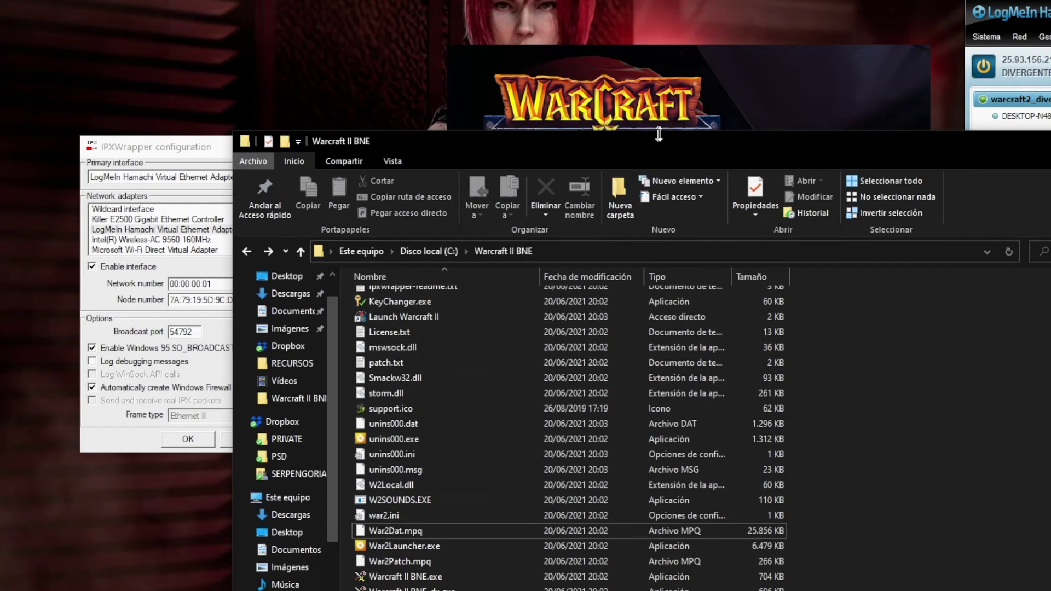
drag(679, 137, 746, 139)
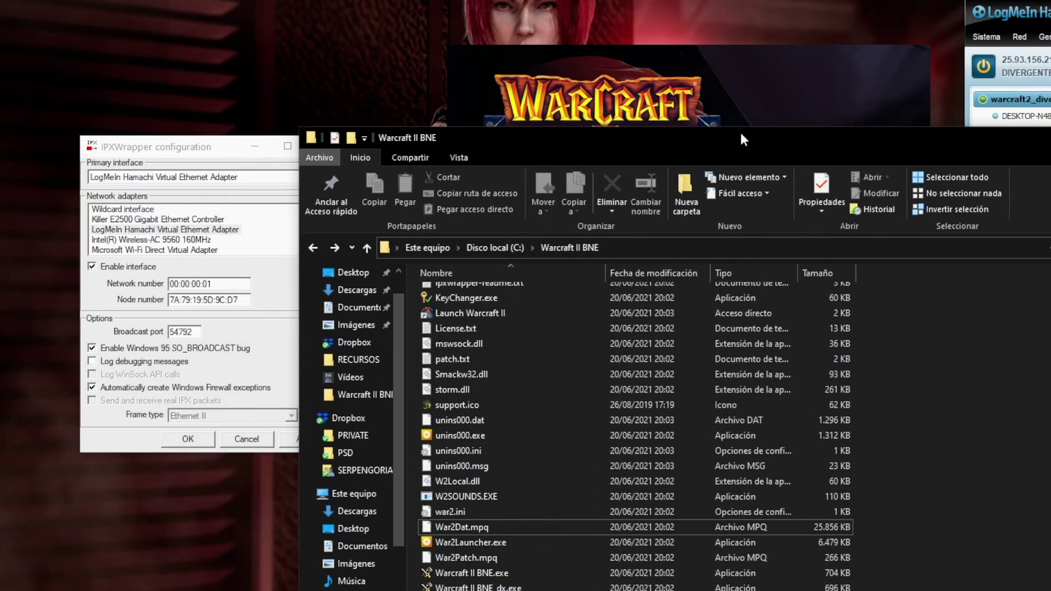
drag(741, 134, 767, 101)
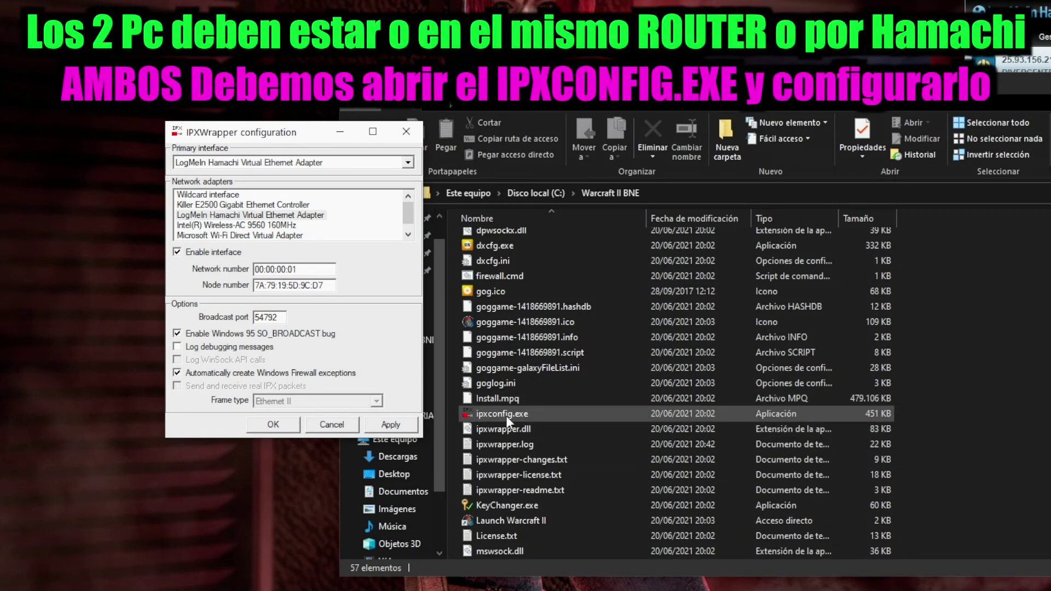
click(505, 415)
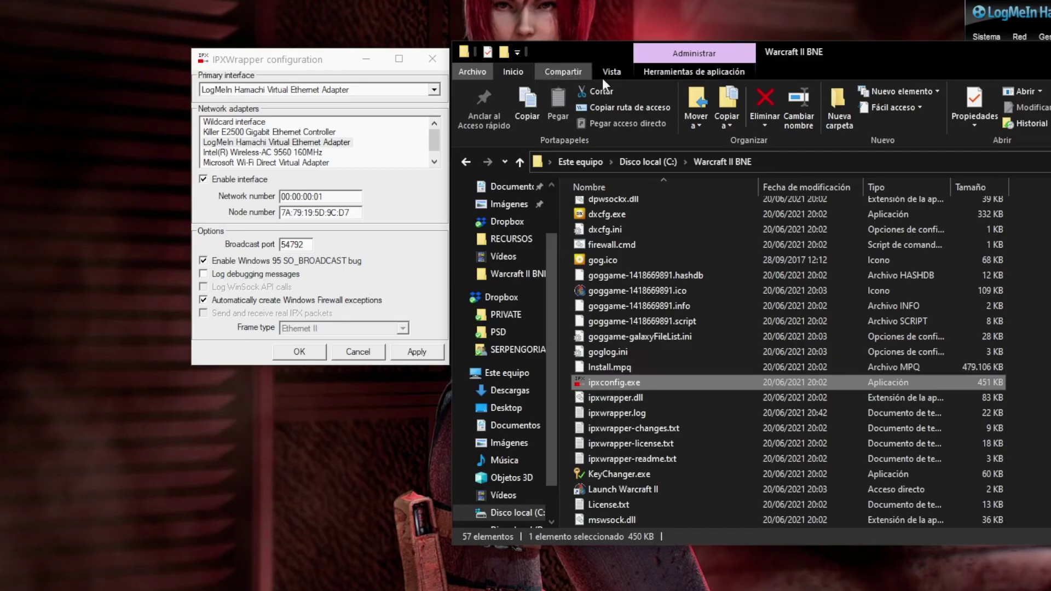
Check the Ver tab's advanced settings in Folder Options and apply them with Aceptar
click(617, 67)
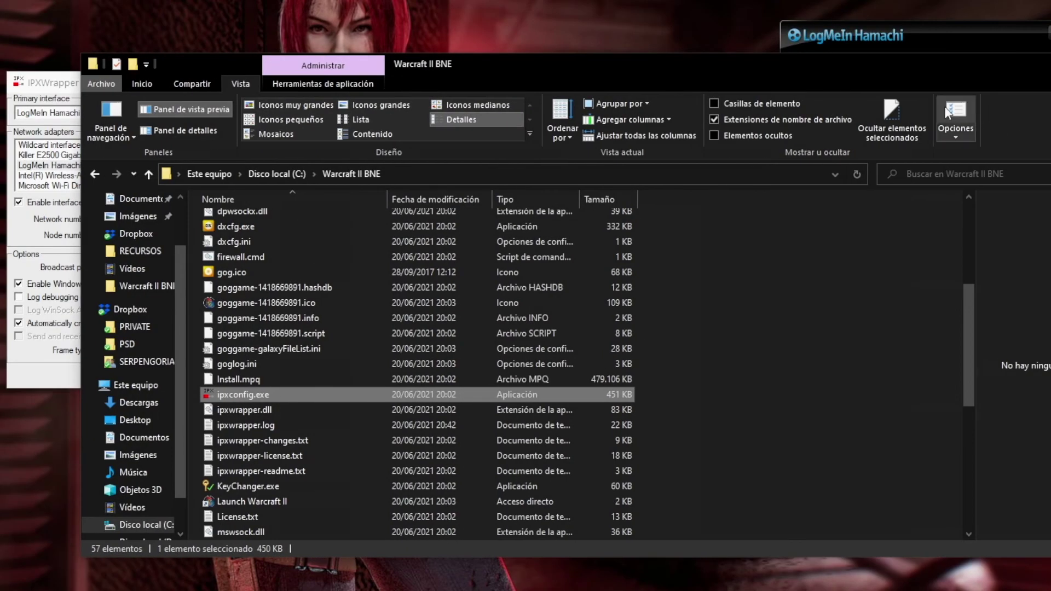
click(955, 113)
click(186, 237)
click(151, 238)
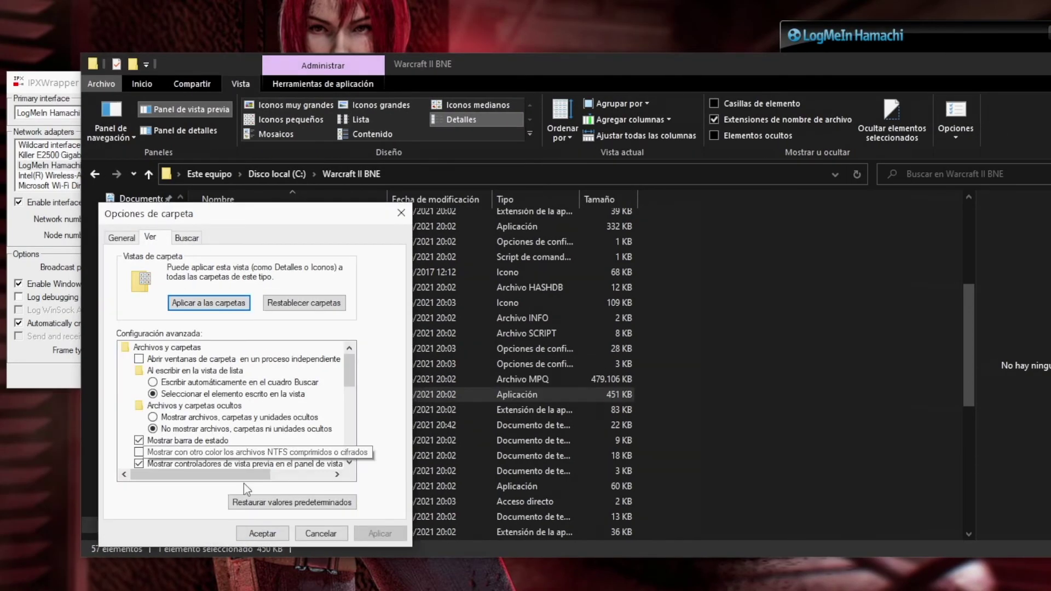
scroll(179, 429, down, 10)
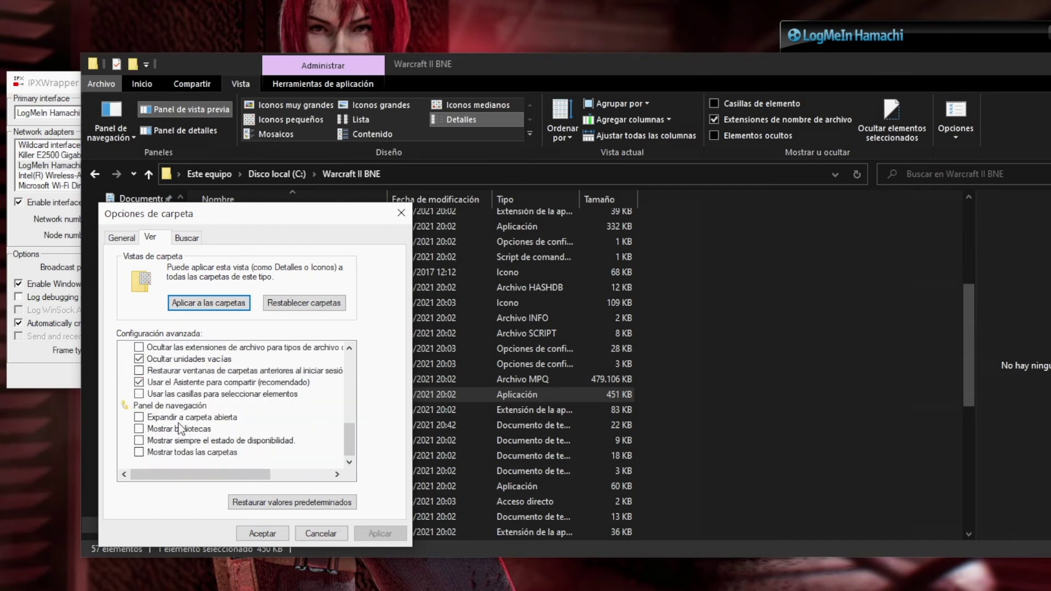
scroll(179, 429, up, 2)
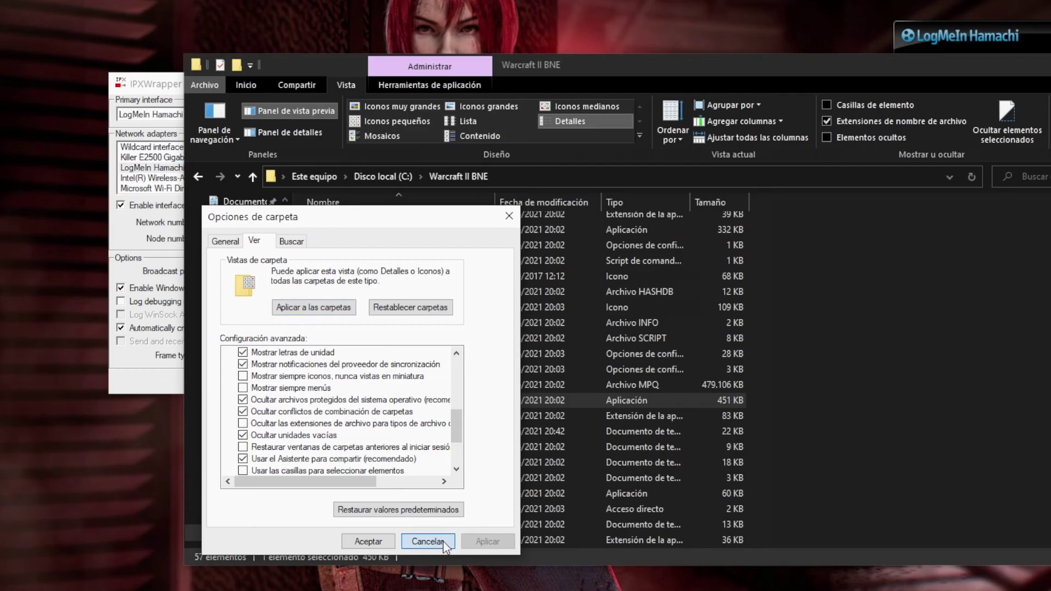
click(479, 590)
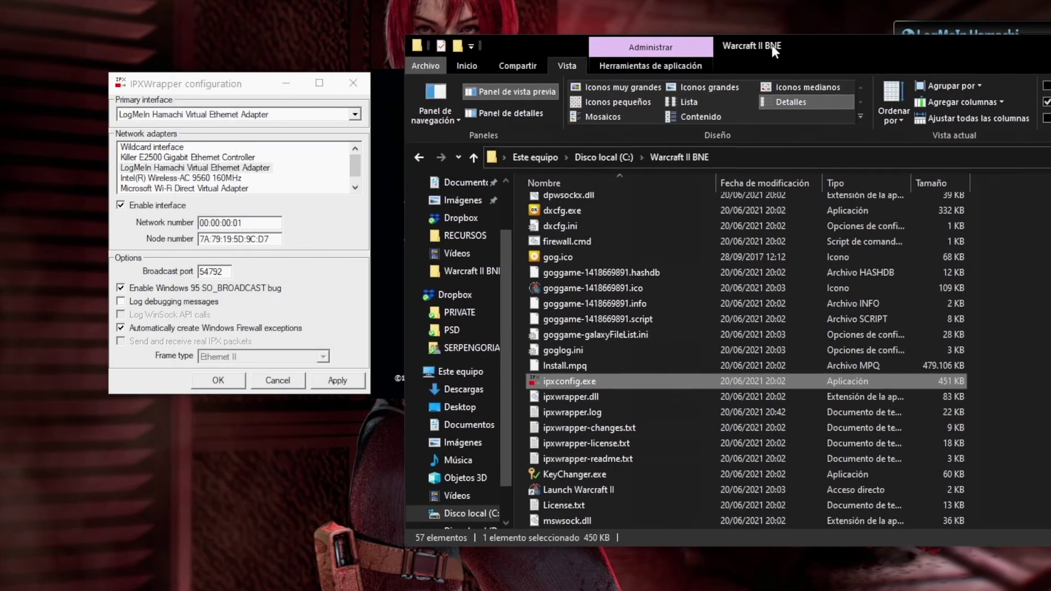
drag(772, 45, 782, 41)
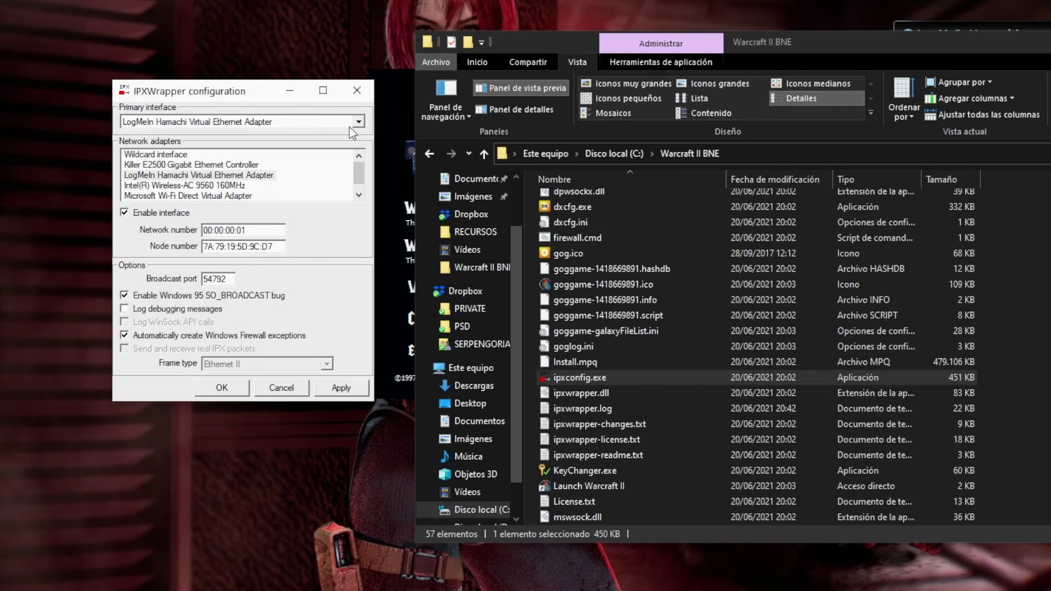
Close the IPXWrapper settings with OK and relaunch ipxconfig.exe from the game folder
drag(192, 94, 226, 90)
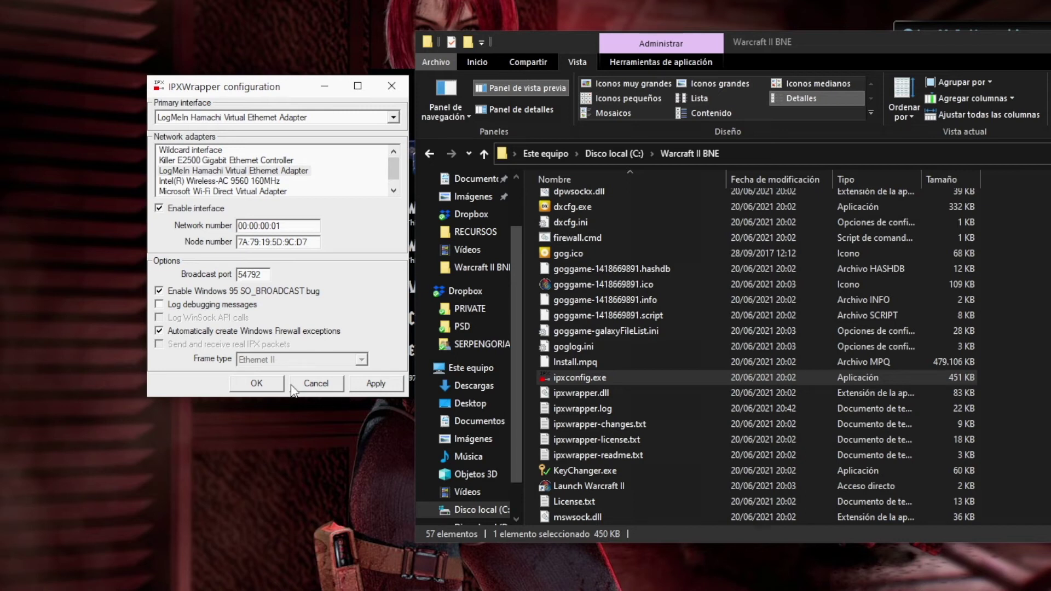
click(263, 384)
double_click(599, 379)
key(Escape)
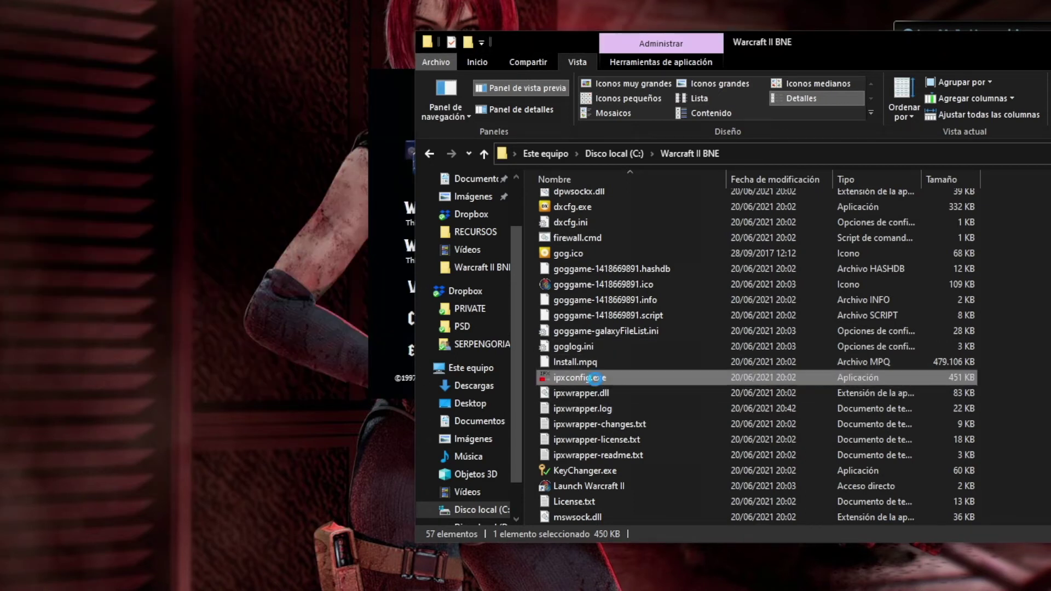
right_click(595, 379)
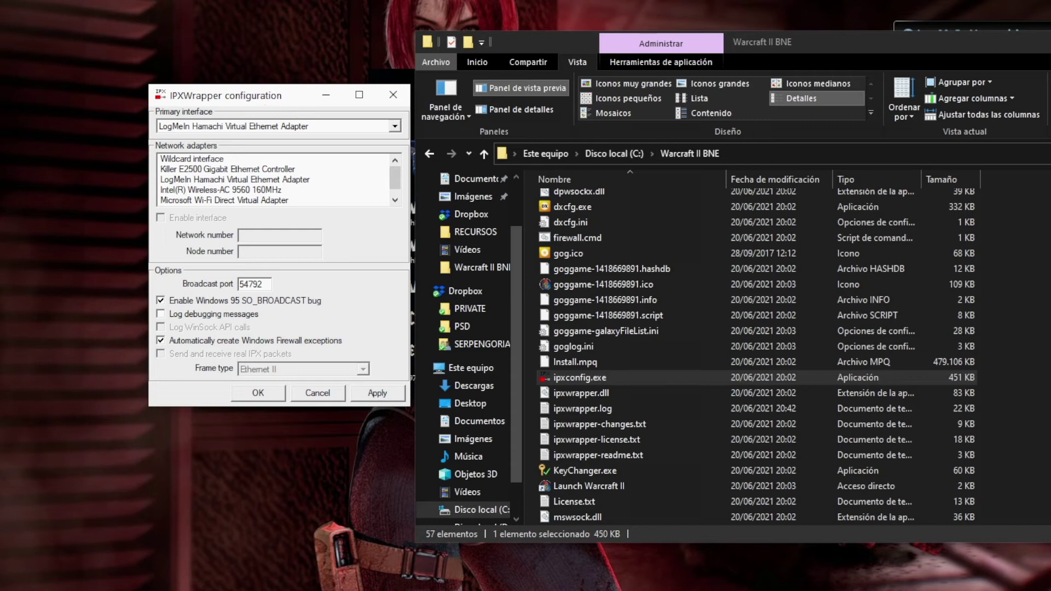
Keep LogMeIn Hamachi Virtual Ethernet Adapter as the IPXWrapper primary interface
key(alt+Tab)
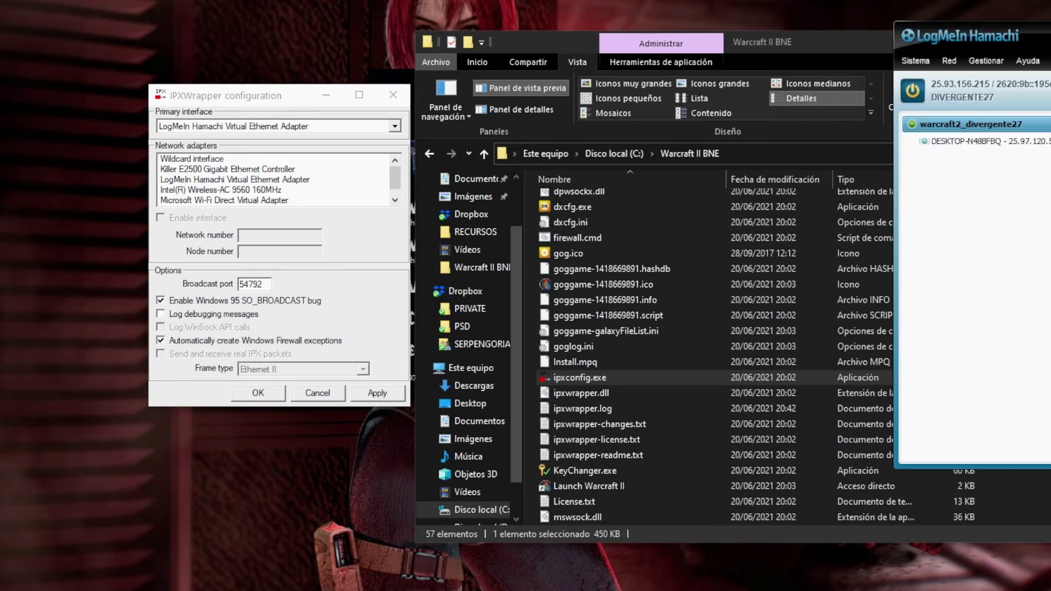
click(268, 100)
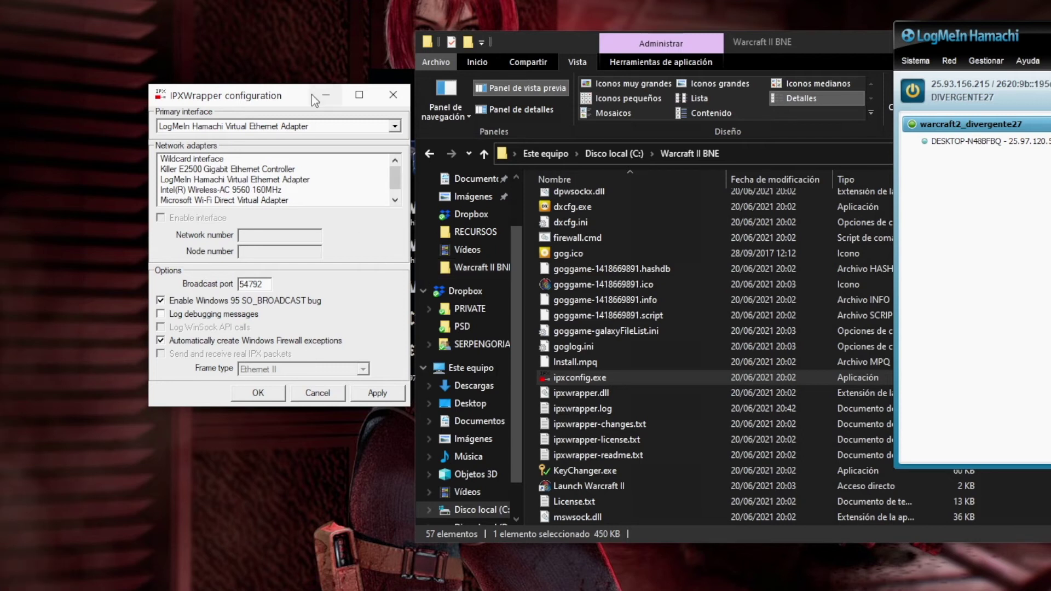
click(298, 126)
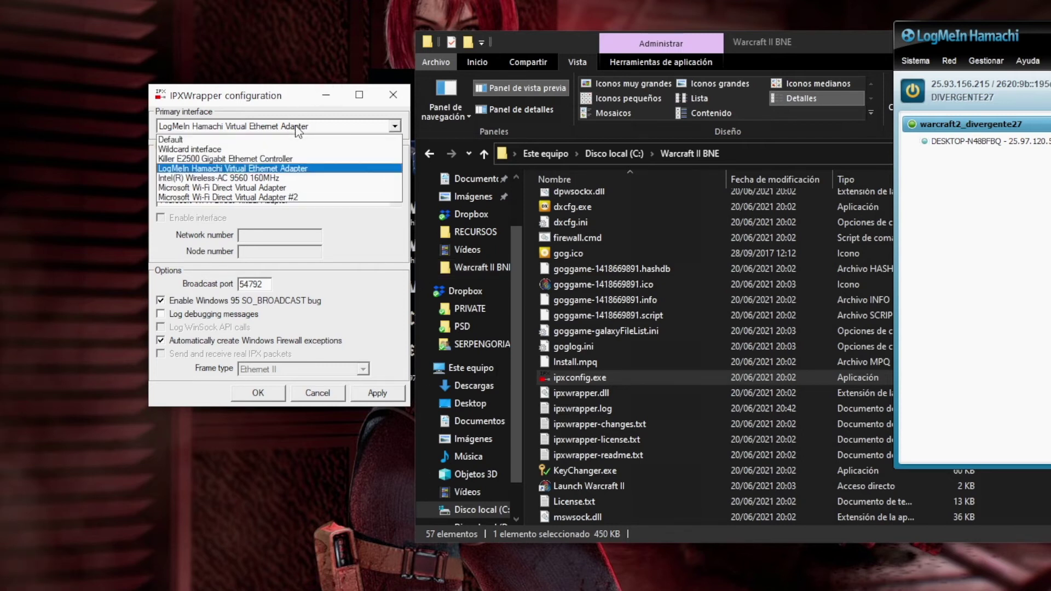
click(267, 104)
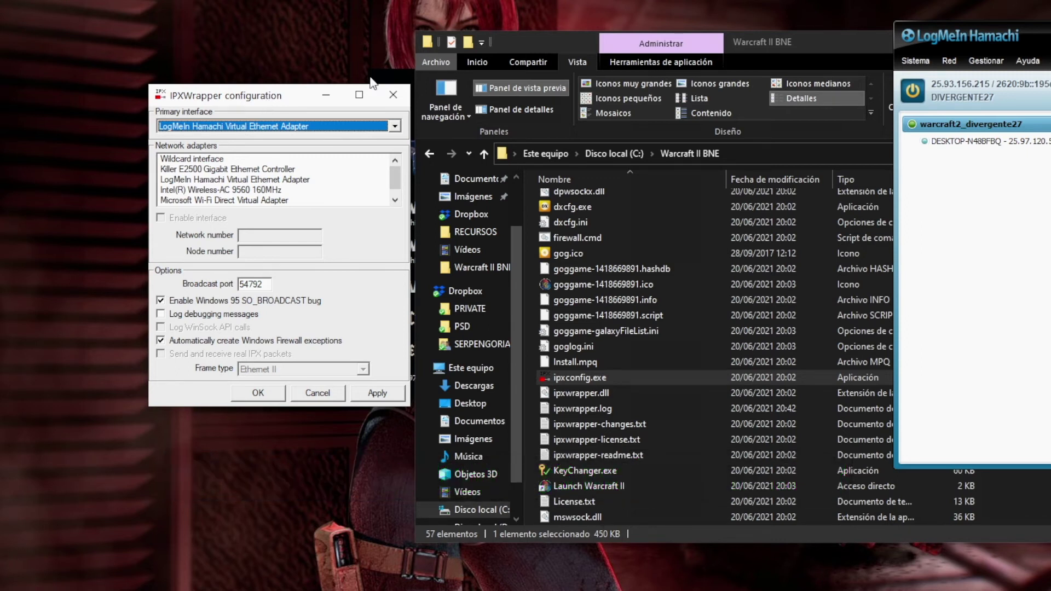
drag(264, 94, 259, 79)
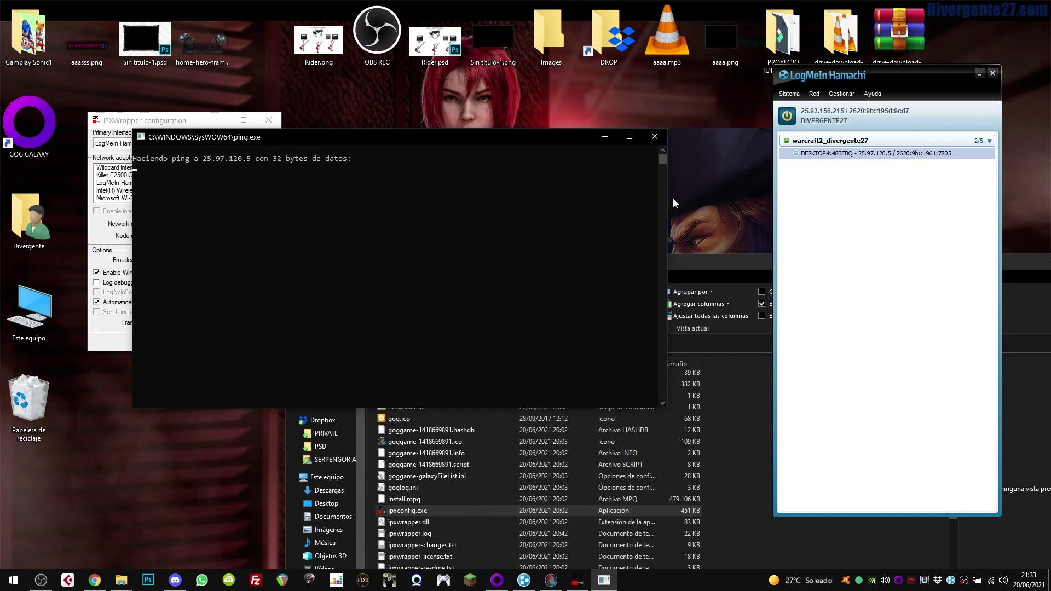
Ping the peer at 25.97.120.5, let the request time out, and close the console
drag(356, 136, 514, 224)
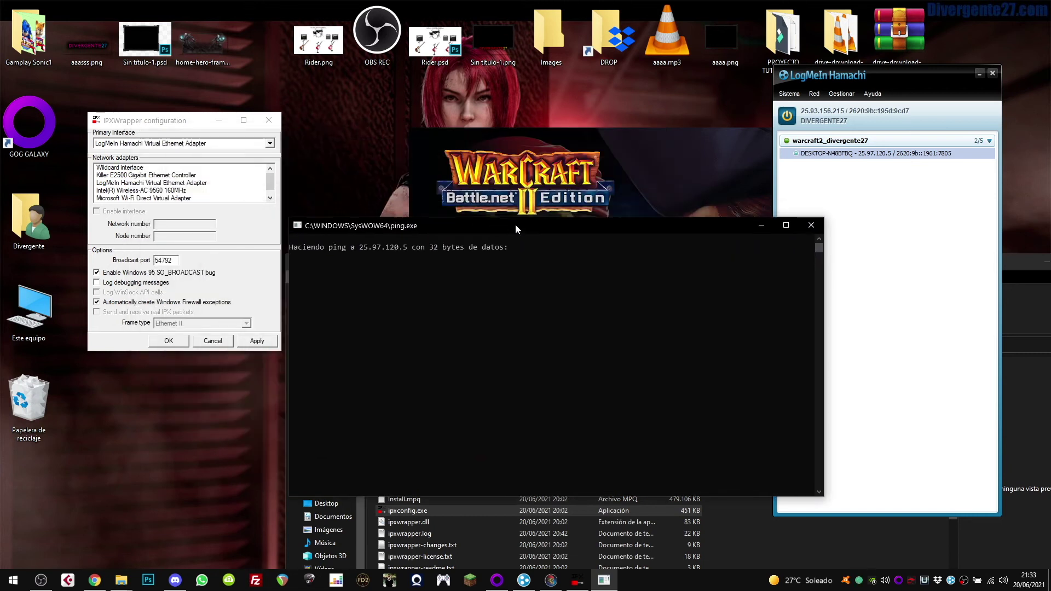
click(813, 236)
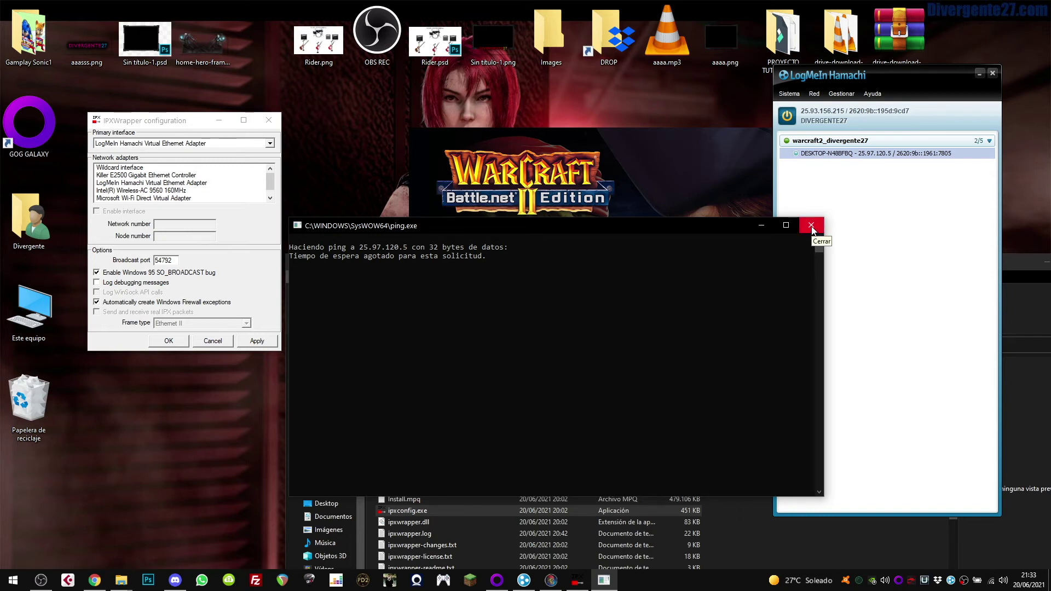
click(813, 236)
double_click(811, 155)
drag(318, 18, 597, 209)
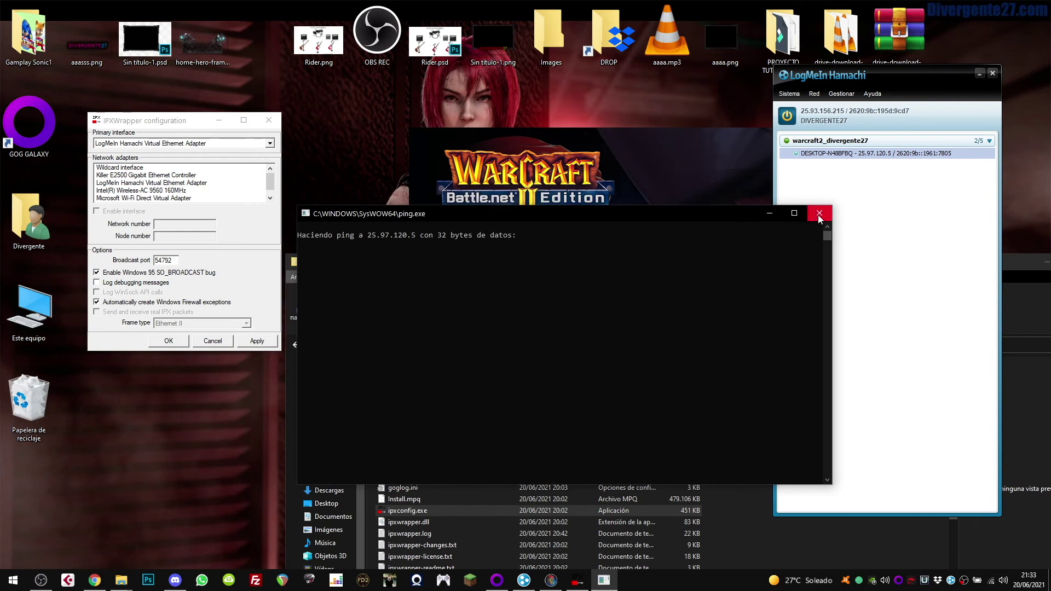
click(819, 218)
click(22, 581)
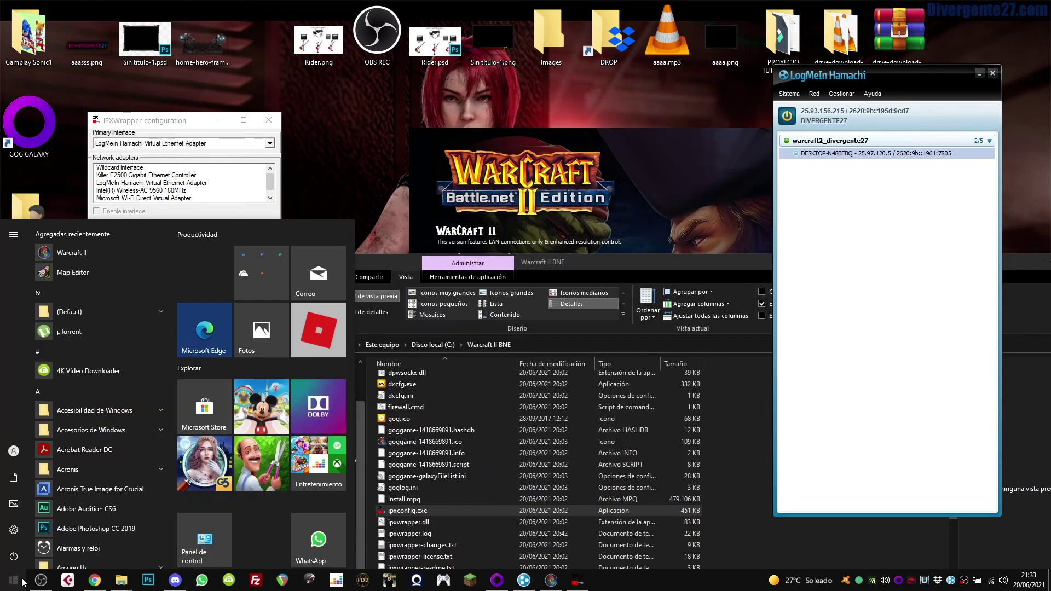
Search 'firewall' and turn Windows Defender Firewall off for private and public networks
text(firewall)
key(Return)
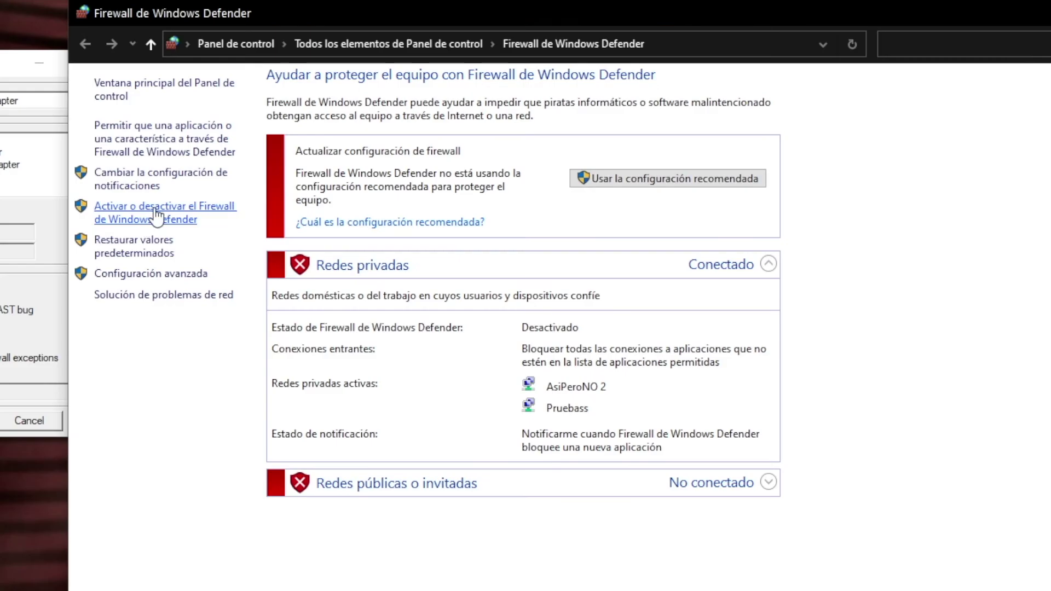
click(162, 221)
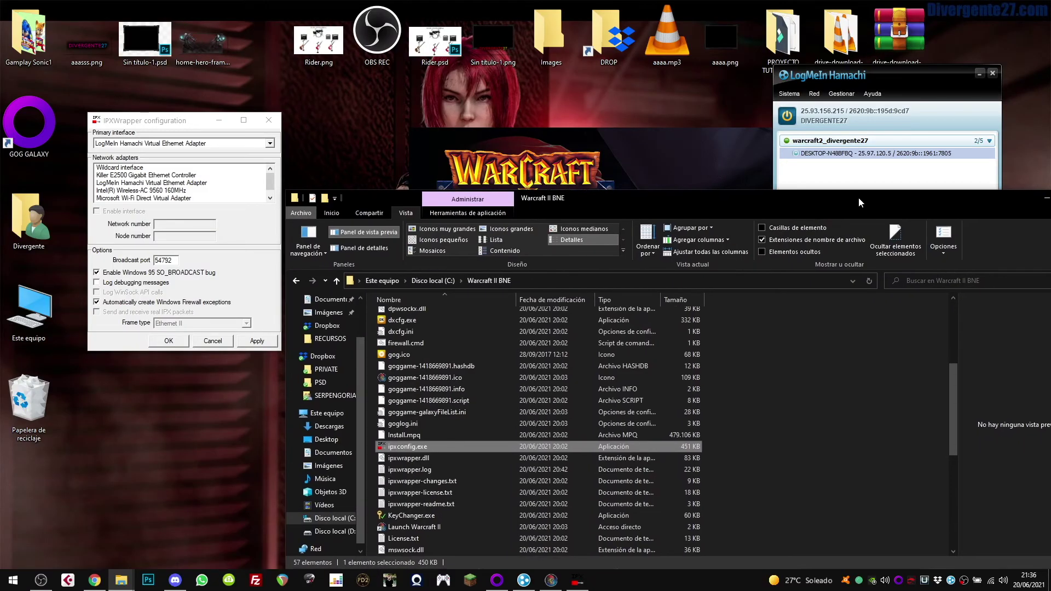
drag(858, 197, 698, 176)
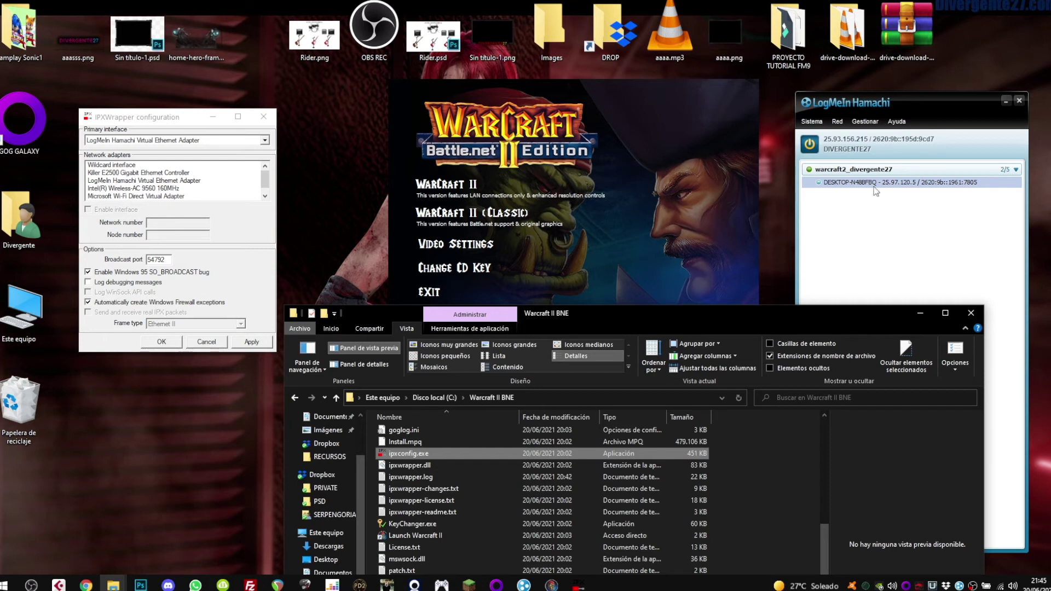
Ping the Hamachi peer 25.97.120.5, check the five 32-byte replies, then close the window
double_click(851, 184)
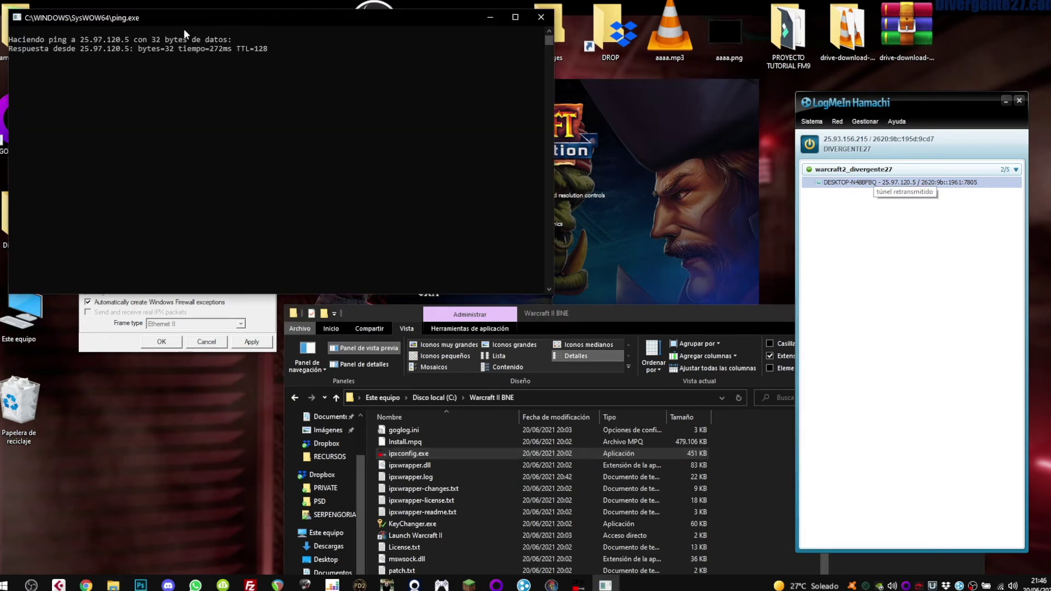
drag(169, 20, 445, 162)
click(767, 485)
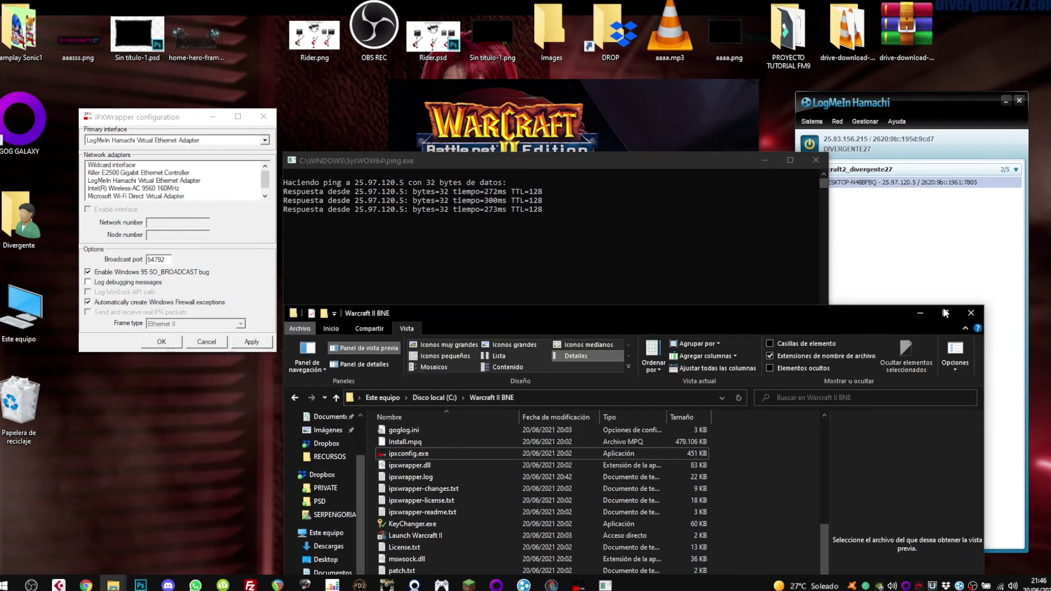
click(921, 312)
drag(683, 162, 712, 249)
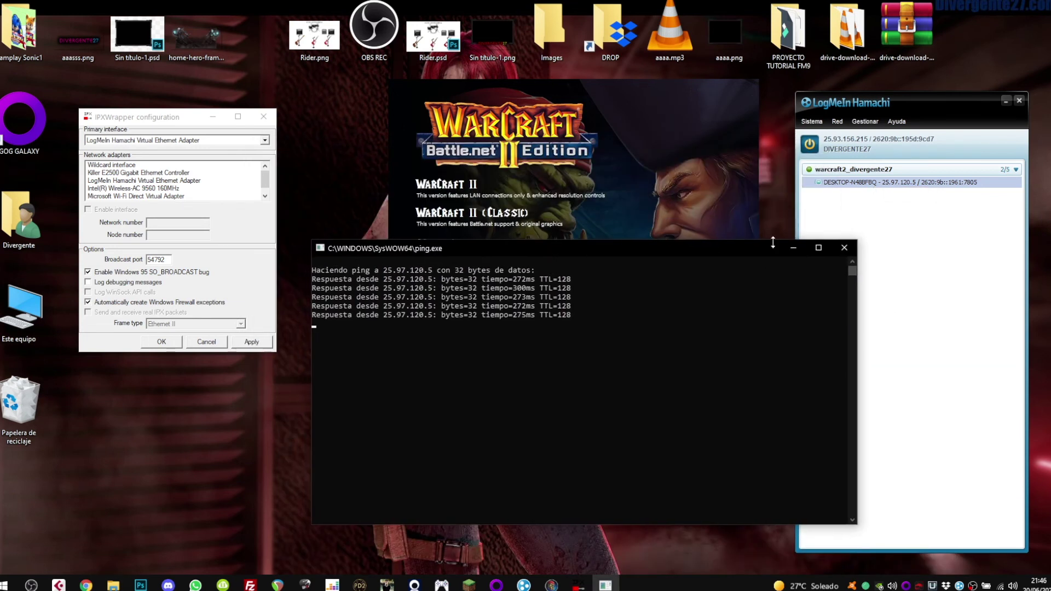
click(870, 215)
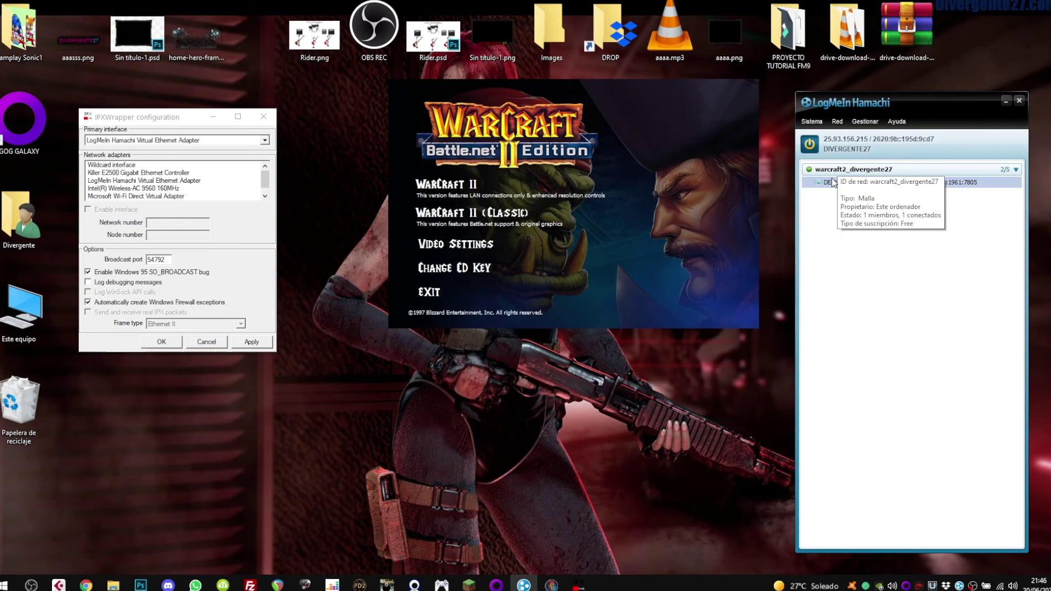
Restore the Warcraft II BNE folder and bring up ipxconfig.exe's context menu
click(114, 584)
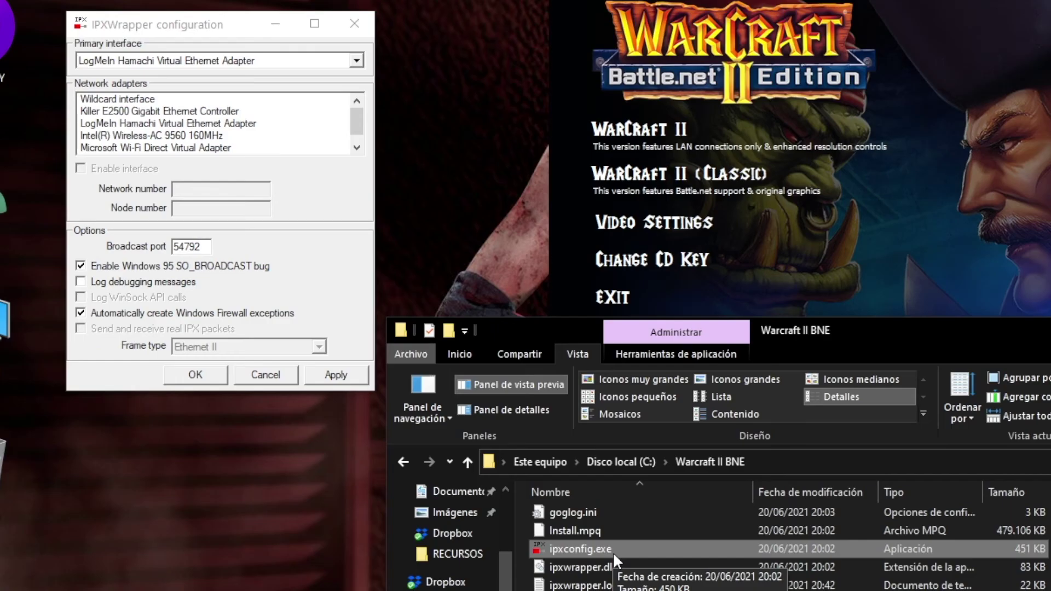
right_click(613, 552)
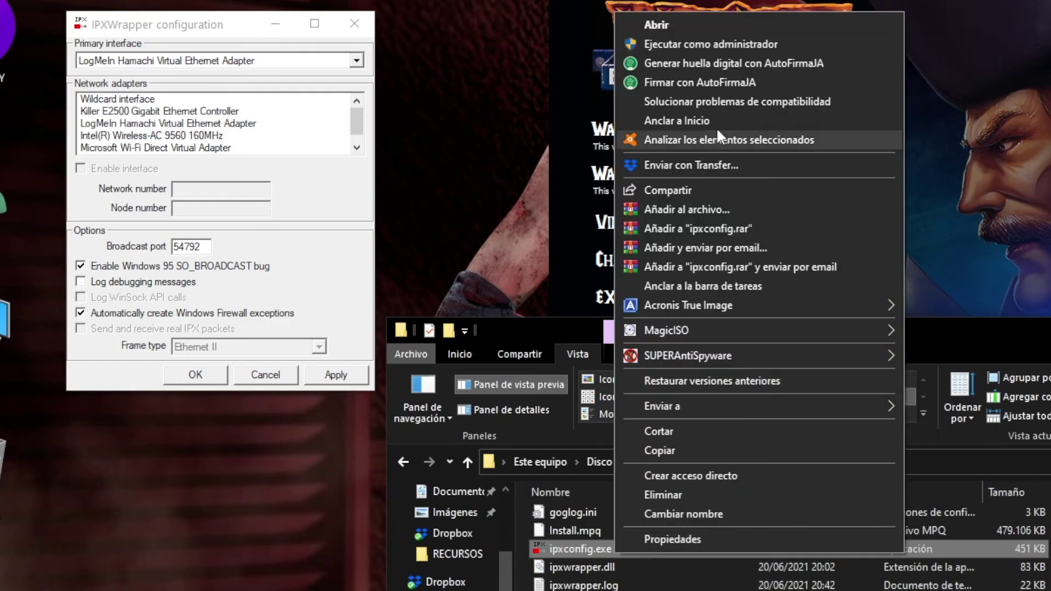
click(554, 327)
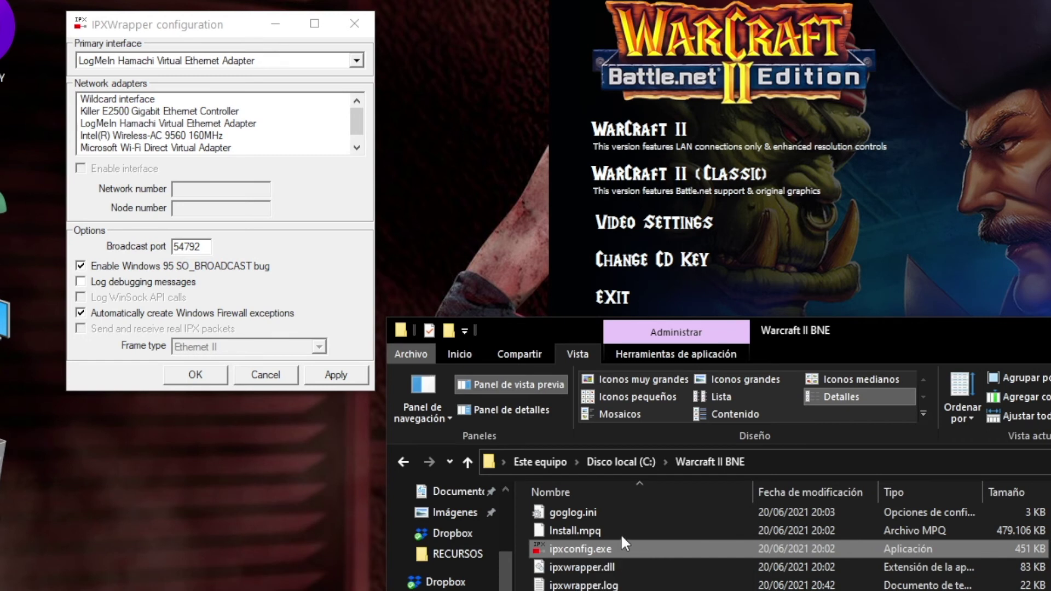
right_click(602, 551)
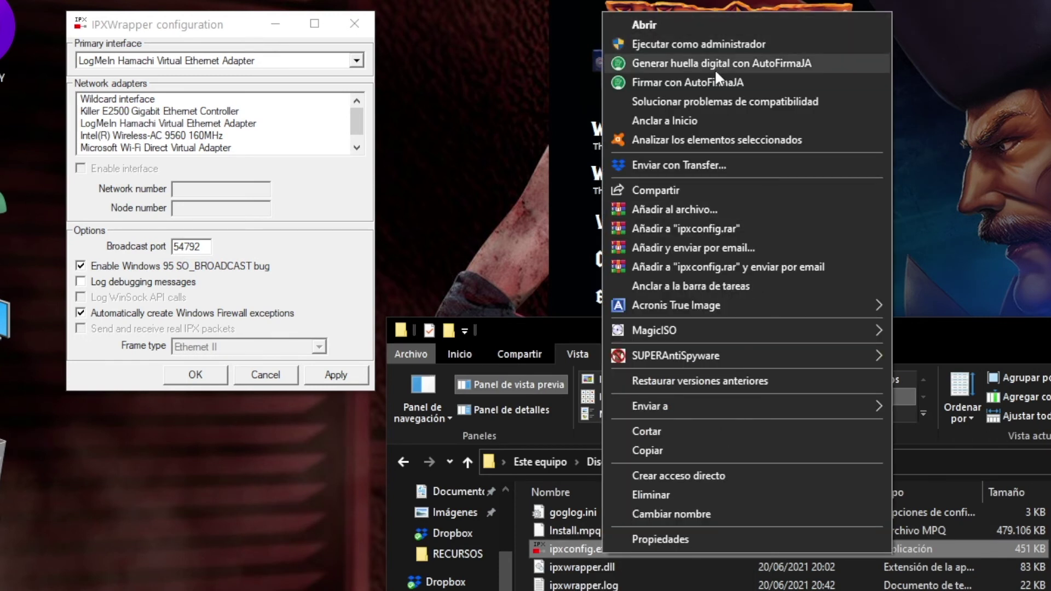
key(Escape)
Choose LogMeIn Hamachi Virtual Ethernet Adapter as the primary interface and apply
drag(186, 27, 311, 71)
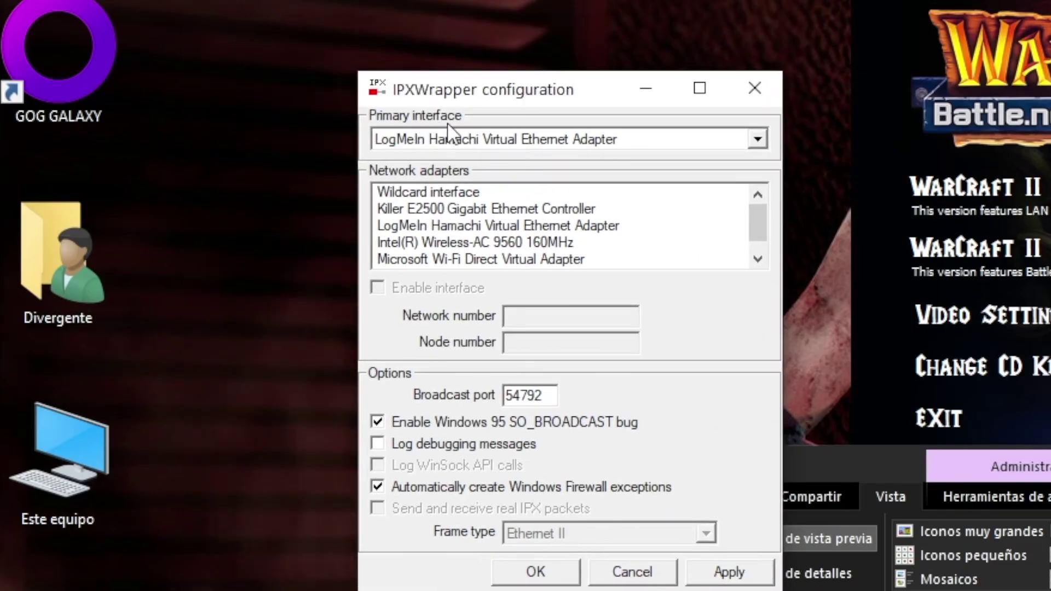
click(437, 144)
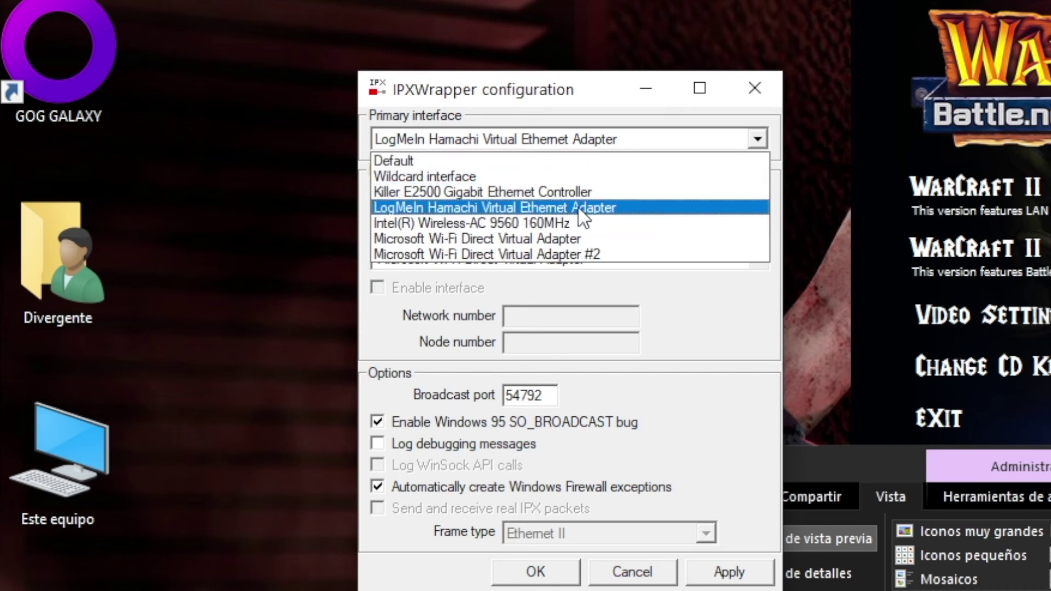
click(688, 216)
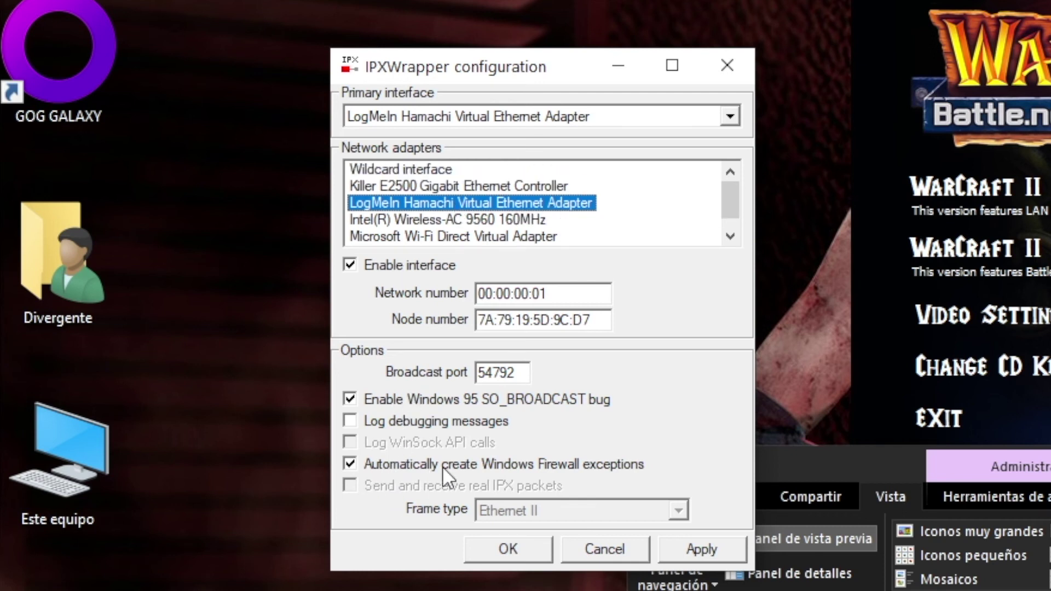
click(696, 560)
drag(550, 76, 335, 6)
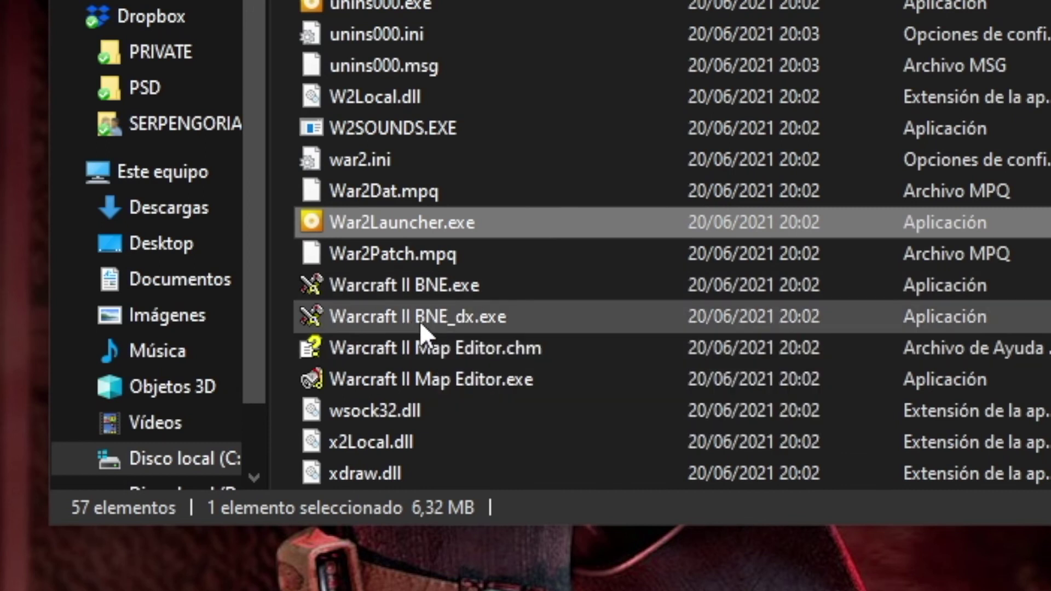
Launch Warcraft II BNE_dx.exe, try Multi Player Game > Enhanced > IPX network, then back out
mouse_move(432, 327)
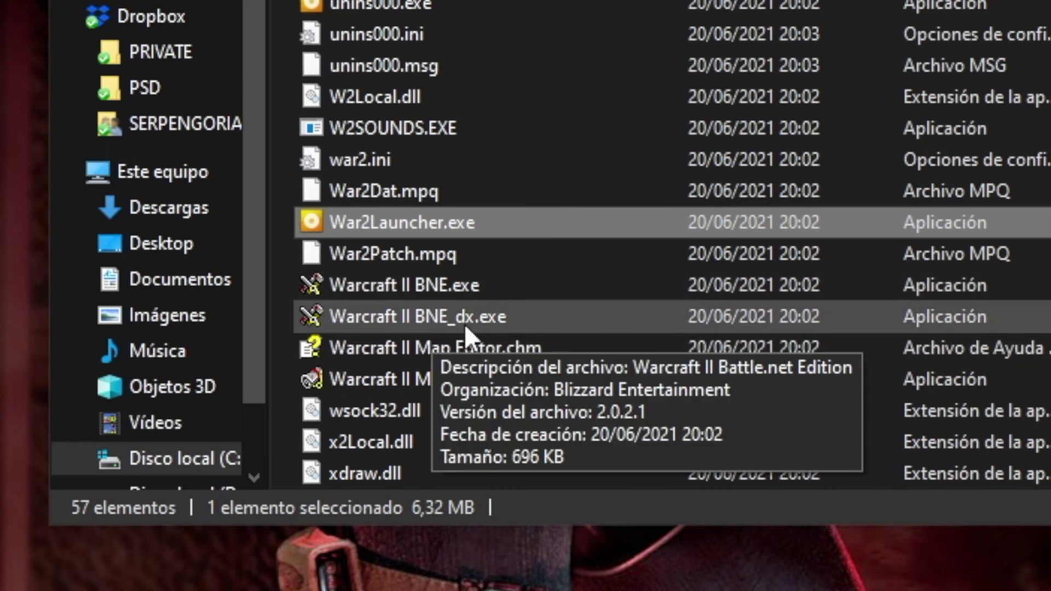
double_click(484, 319)
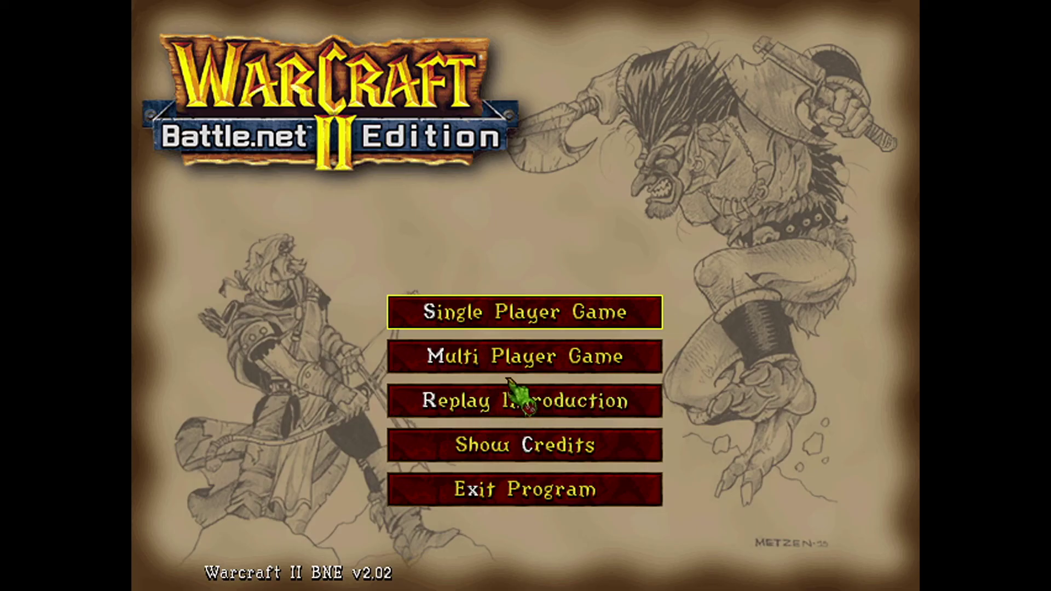
click(523, 358)
click(517, 340)
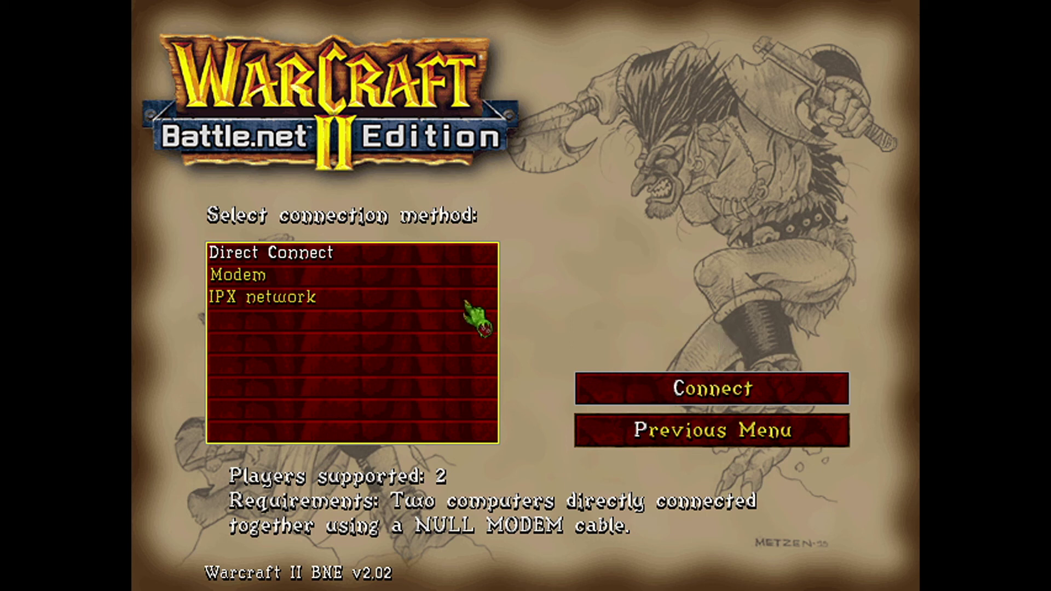
click(322, 297)
click(709, 424)
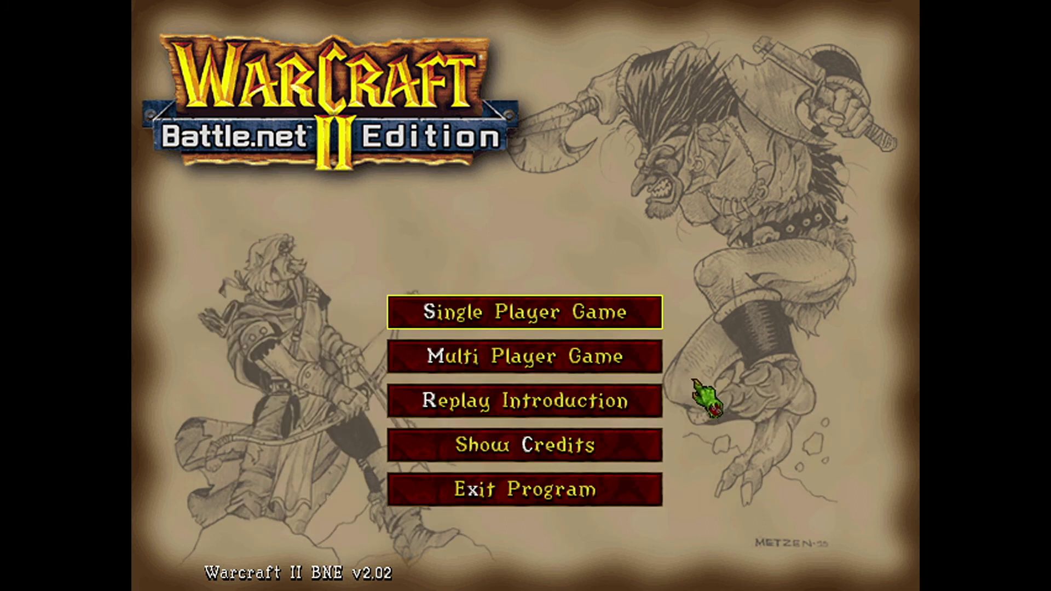
Reenter Multi Player Game > Enhanced, connect over IPX network, and accept the default player name
click(552, 364)
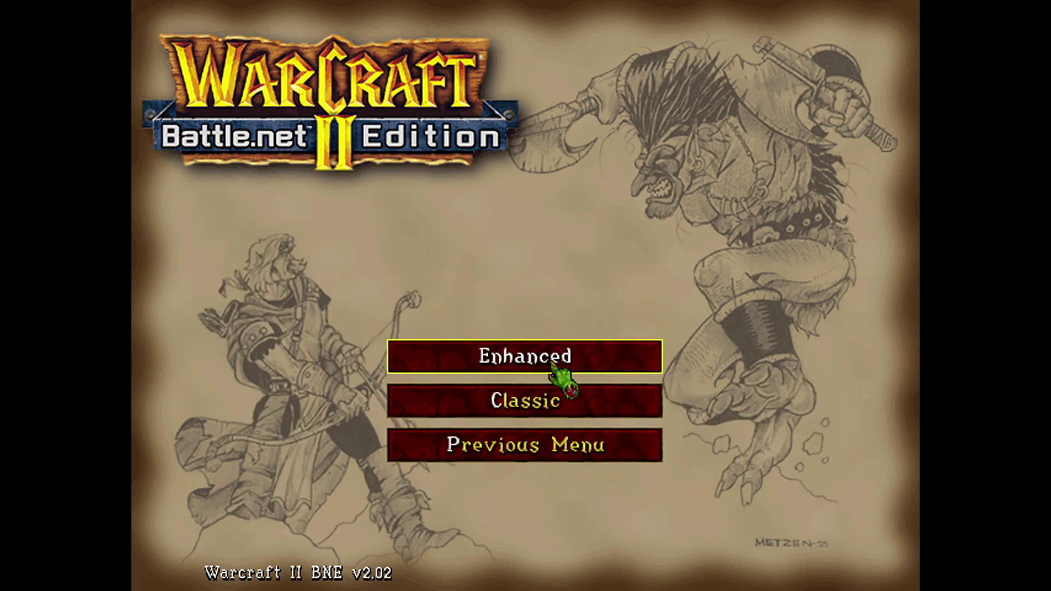
click(569, 357)
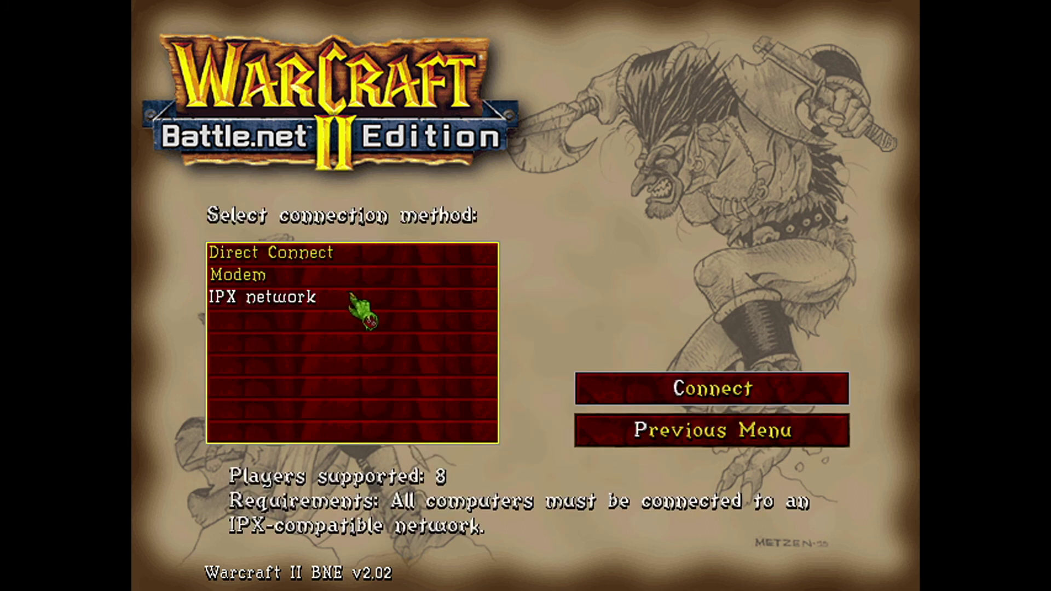
click(753, 388)
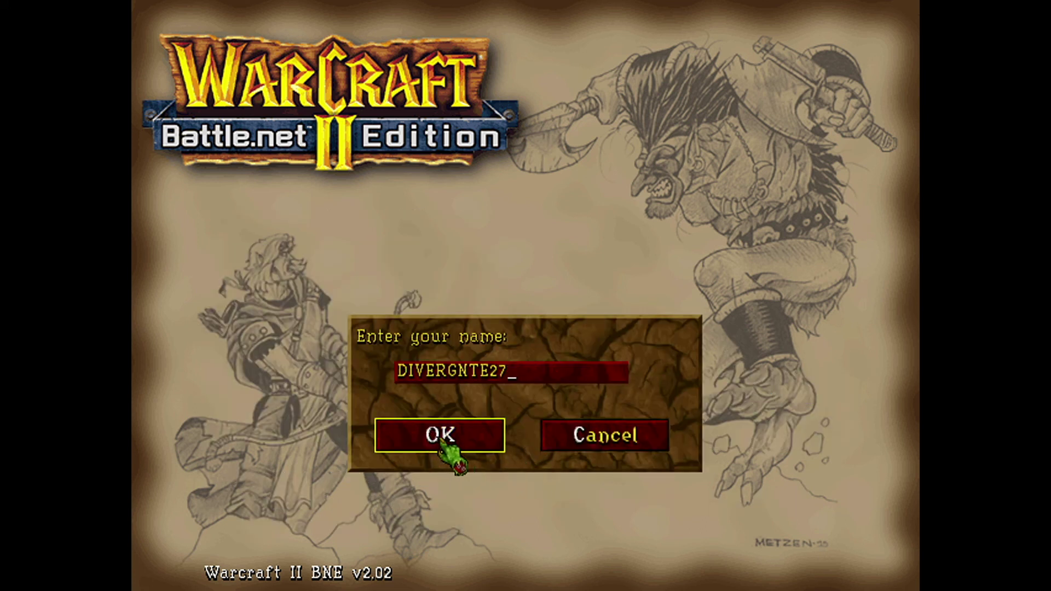
click(433, 440)
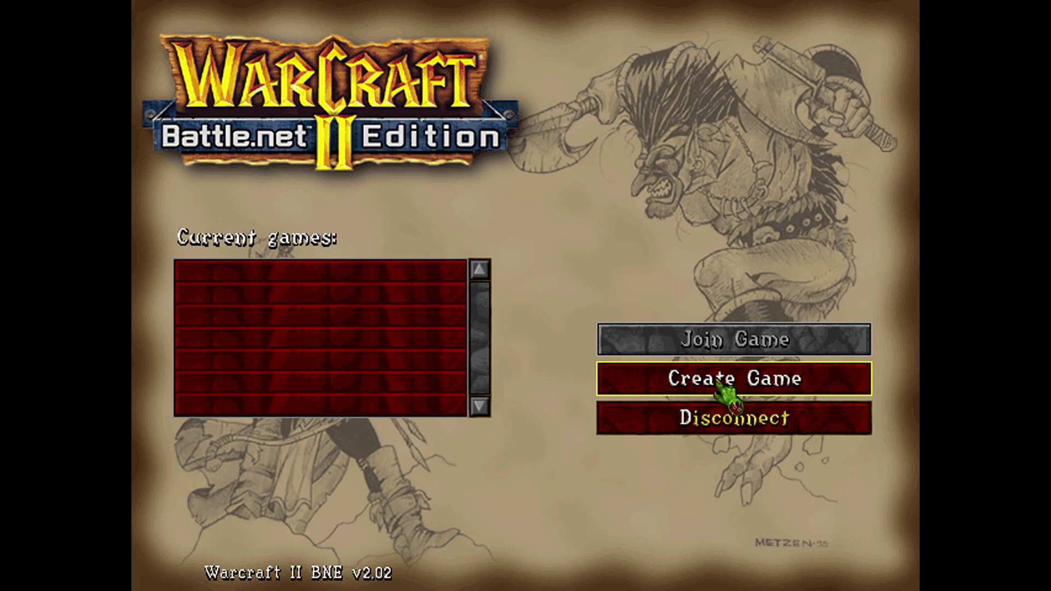
Create a new multiplayer game, cancel it, and disconnect from the IPX games lobby
click(741, 392)
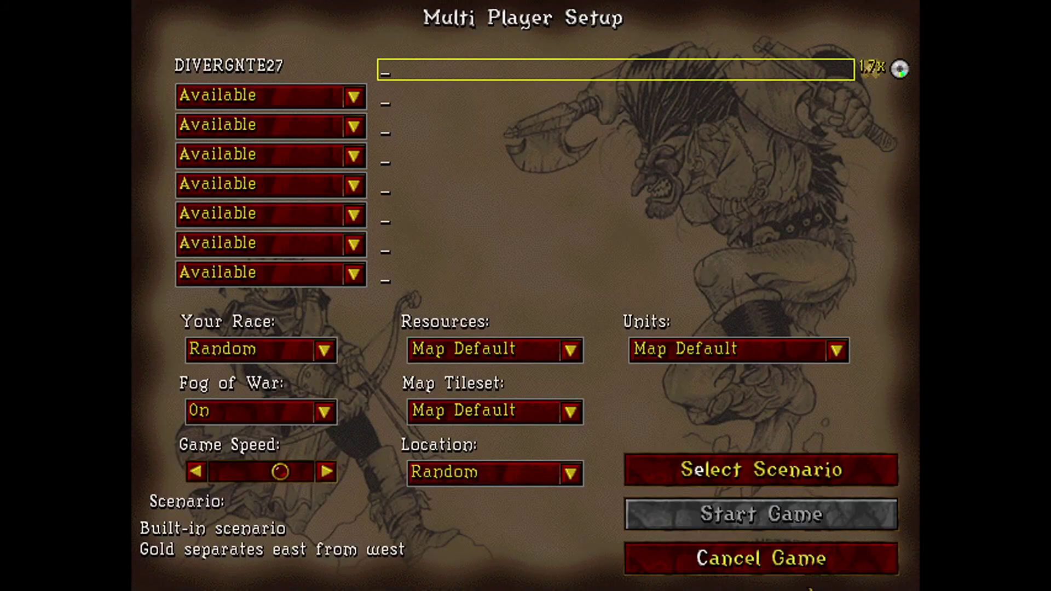
click(805, 559)
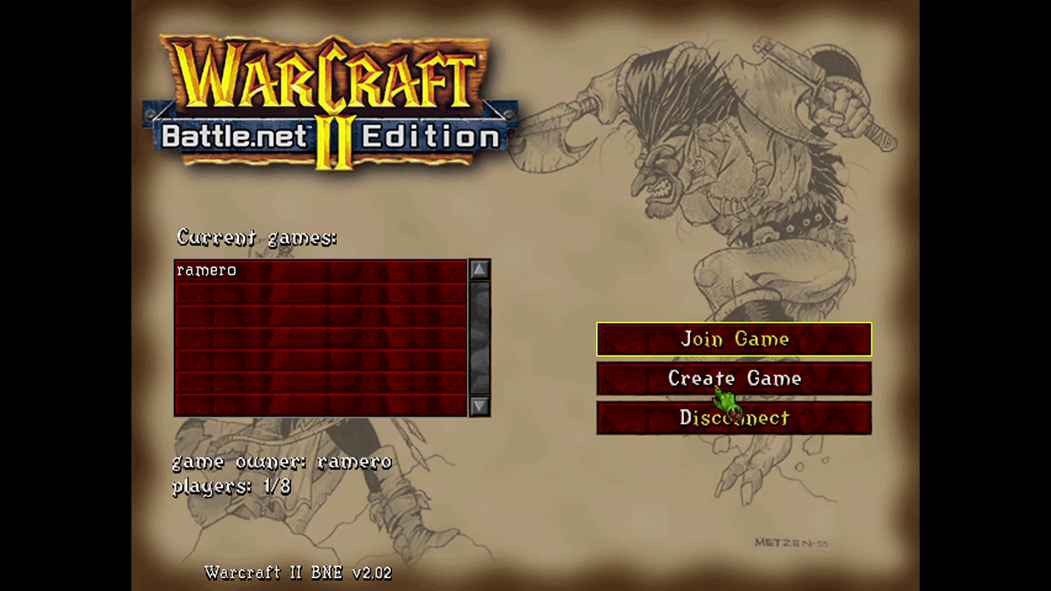
click(762, 428)
Reconnect through Classic over the IPX network with the default player name and join the other player's game
click(537, 353)
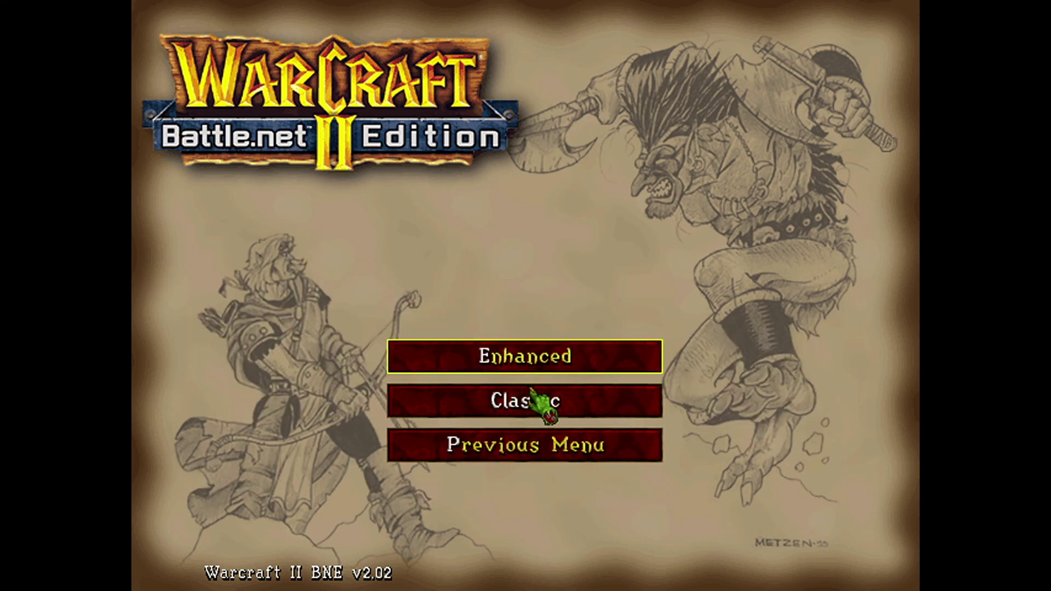
click(529, 396)
double_click(269, 299)
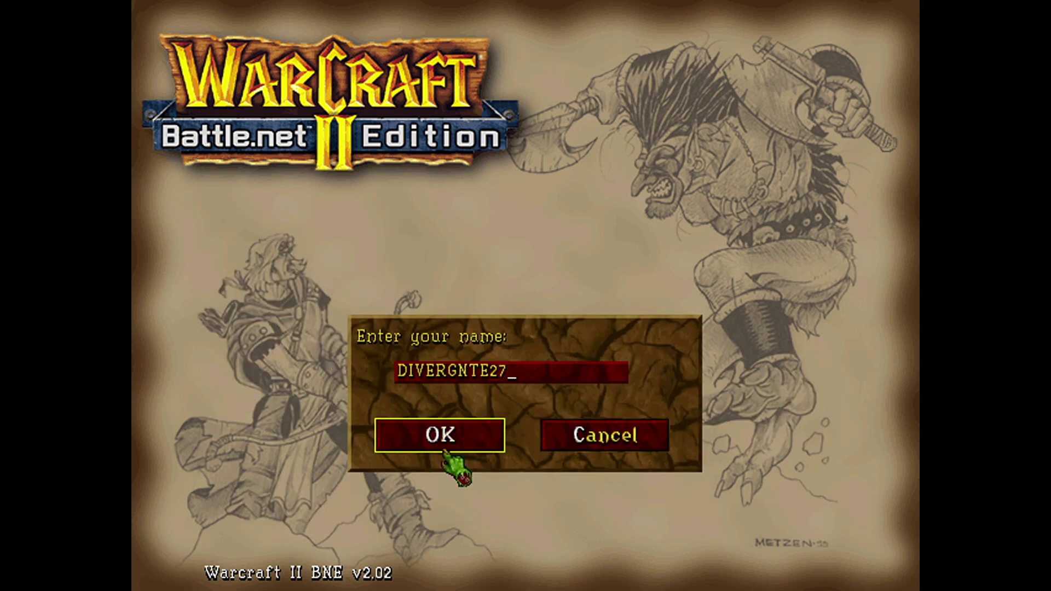
click(462, 435)
double_click(229, 276)
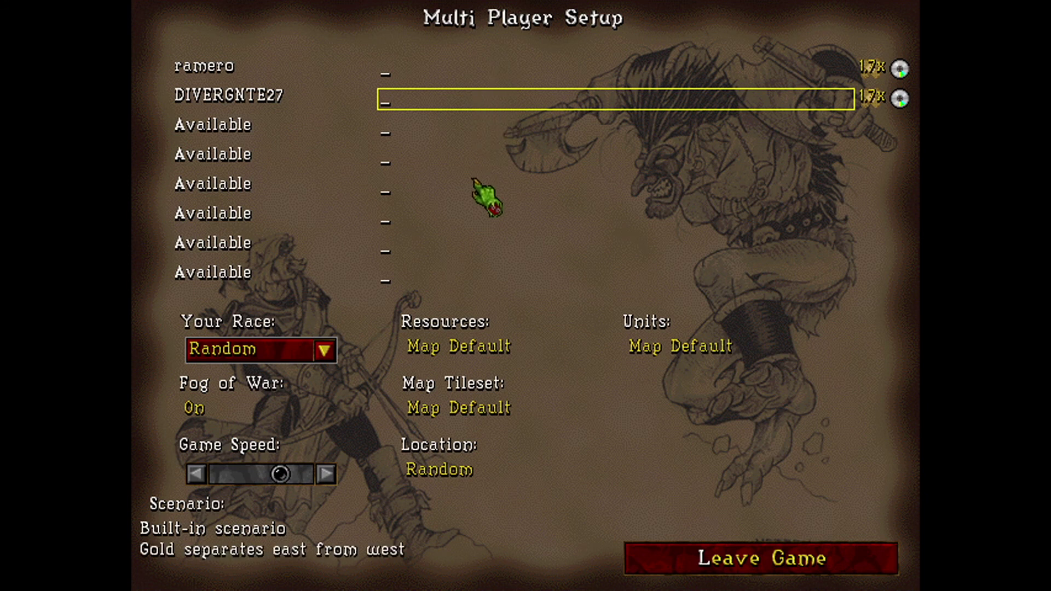
Set your race to Human, then leave the joined game
click(306, 351)
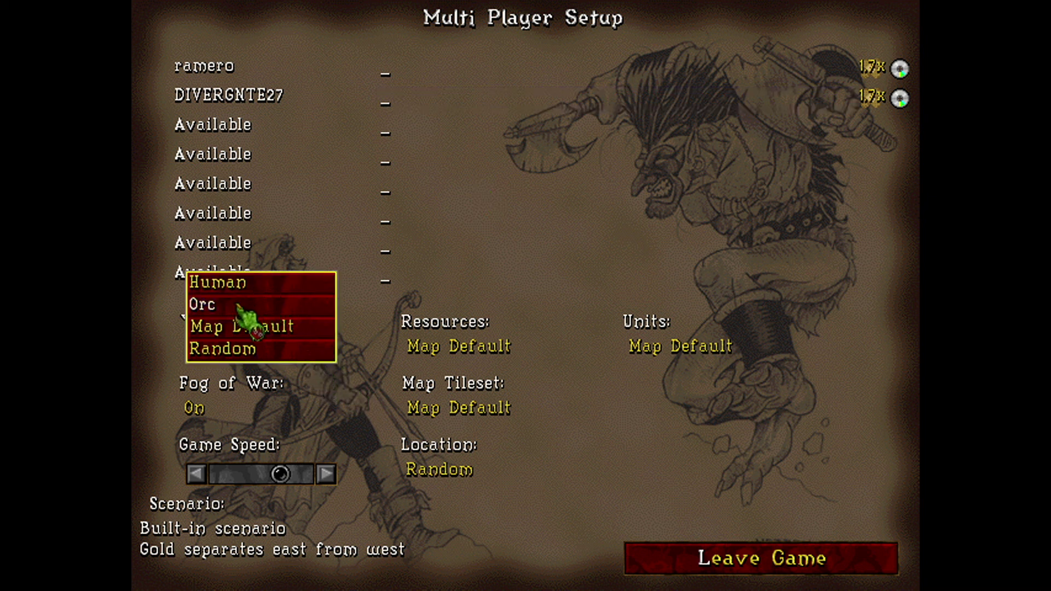
click(232, 283)
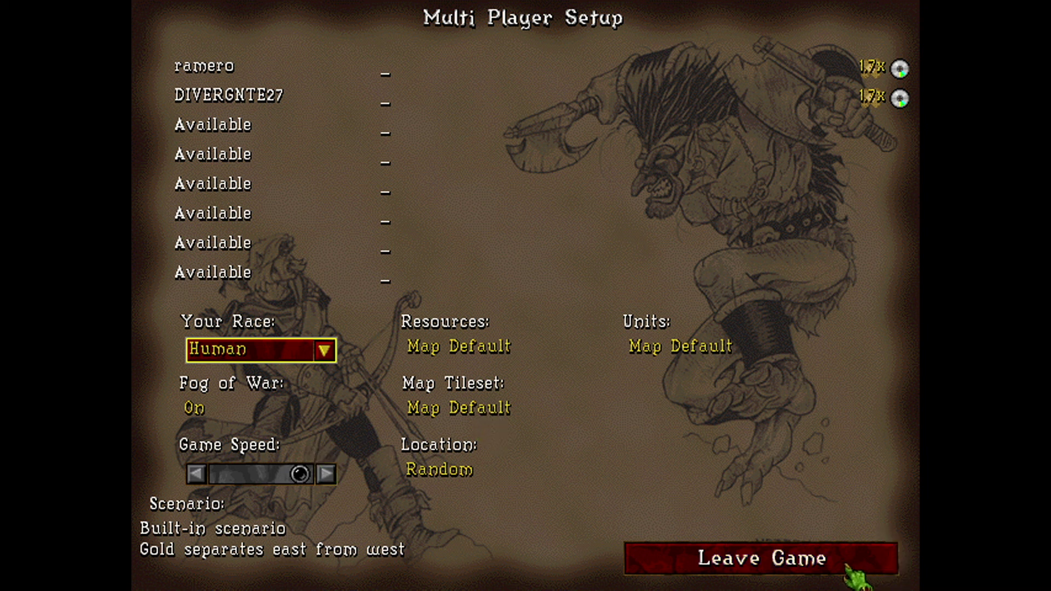
click(829, 557)
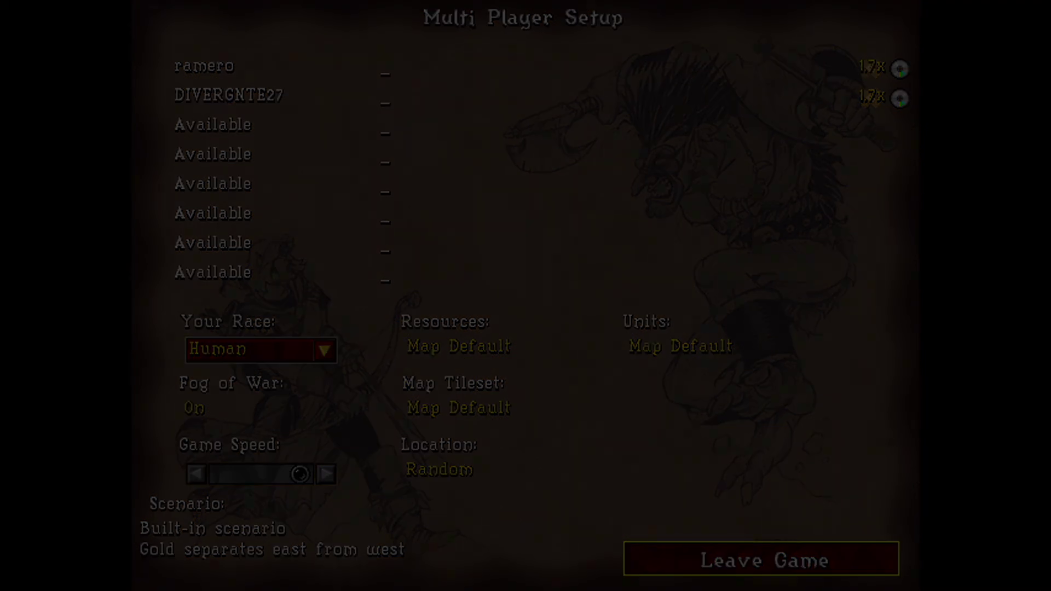